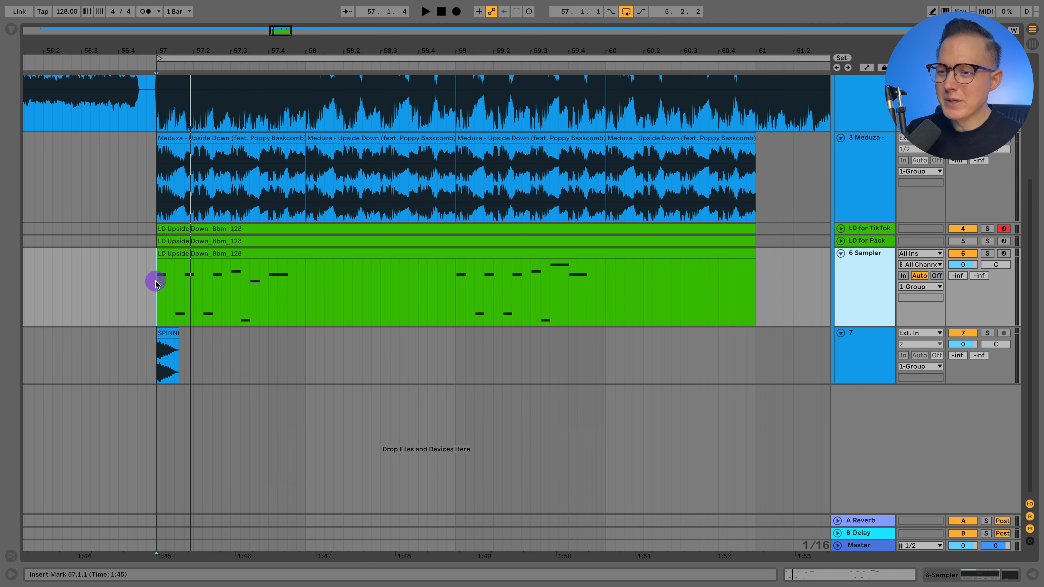
# Step: Solo track 7 and play its kick one-shot from just before bar 57
pyautogui.hscroll(-3, 168, 280)
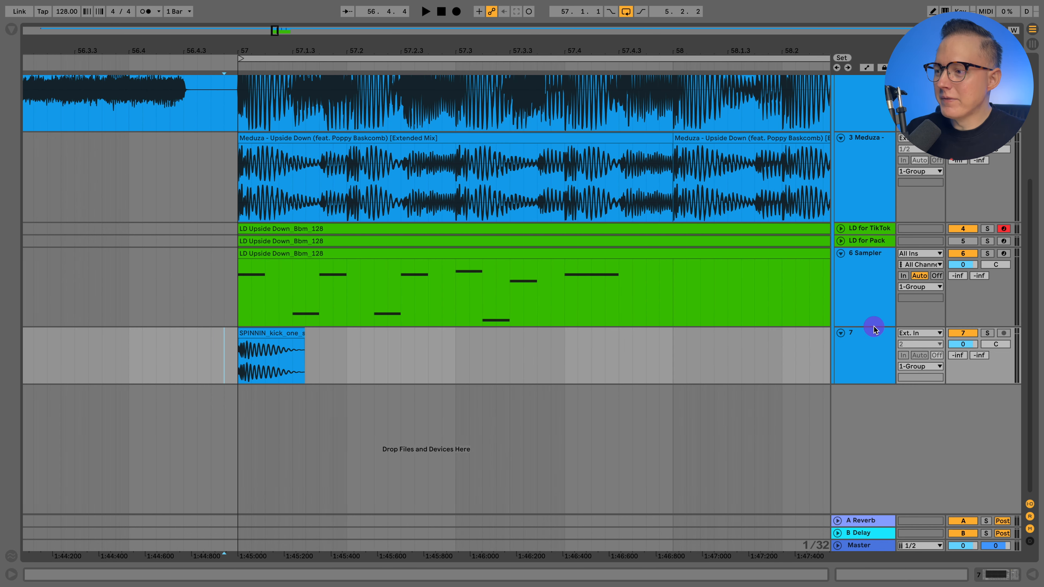
pyautogui.click(863, 306)
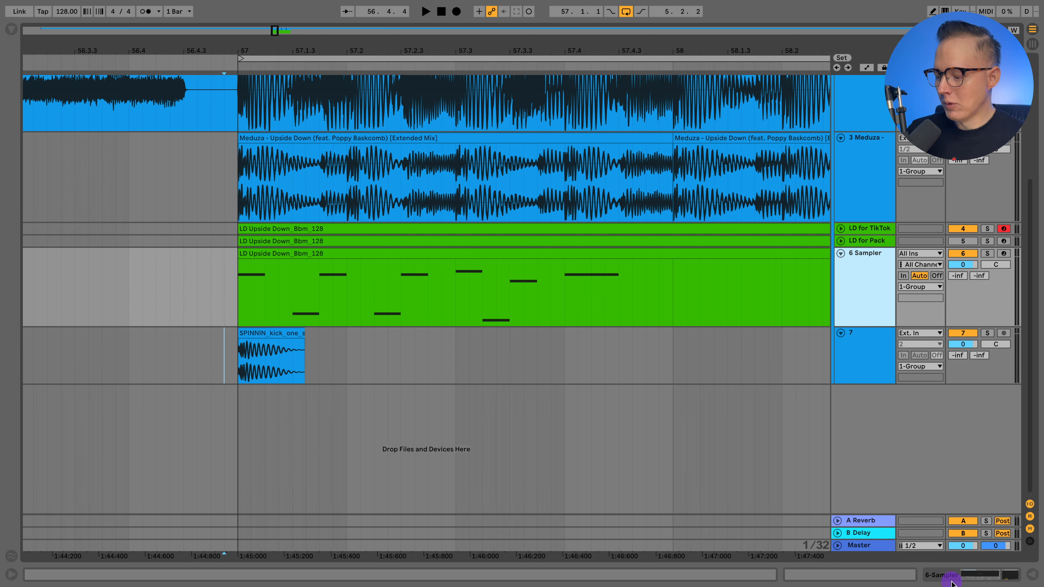
pyautogui.click(224, 364)
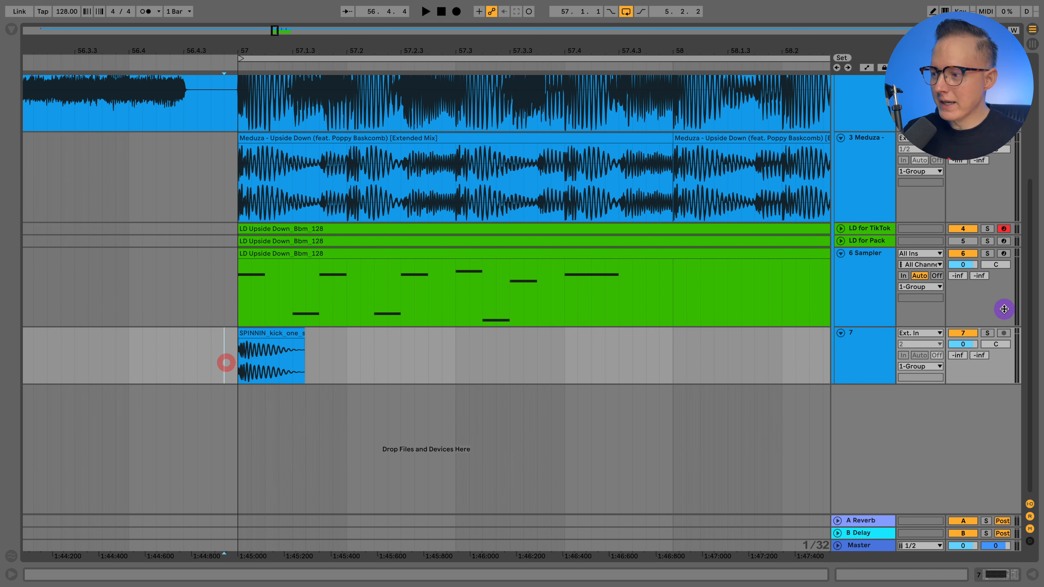
pyautogui.click(987, 333)
pyautogui.click(215, 337)
pyautogui.press('space')
pyautogui.press('space')
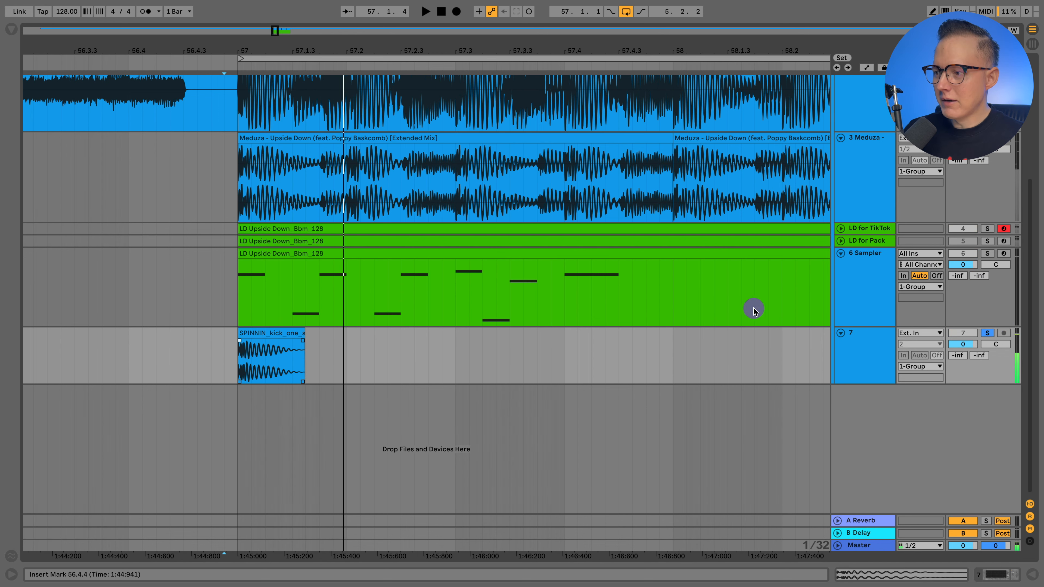
# Step: Load the SPINNIN kick one-shot from track 7 into the empty Sampler on track 6
pyautogui.click(868, 288)
pyautogui.click(501, 253)
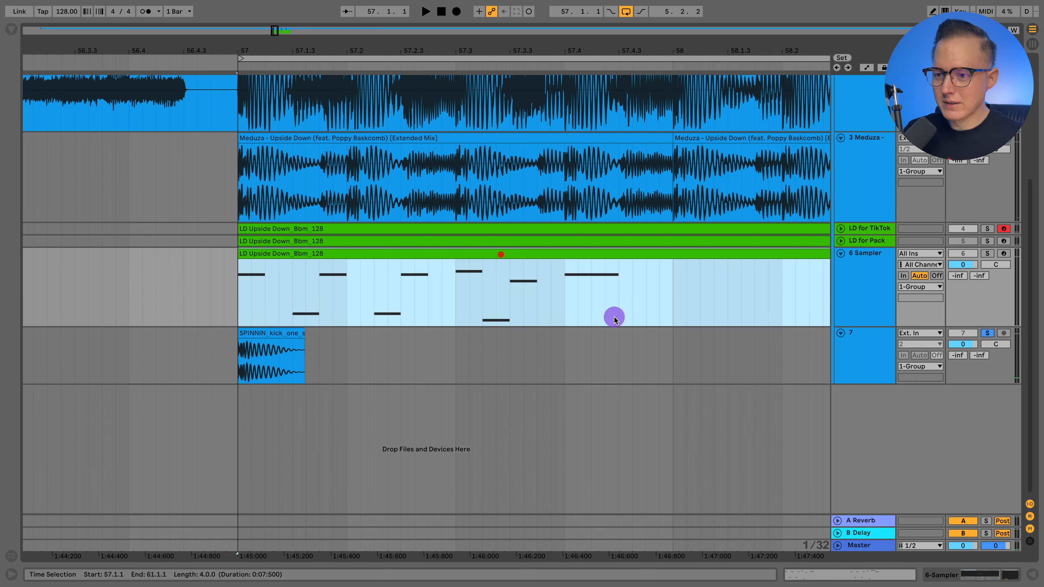
pyautogui.click(961, 566)
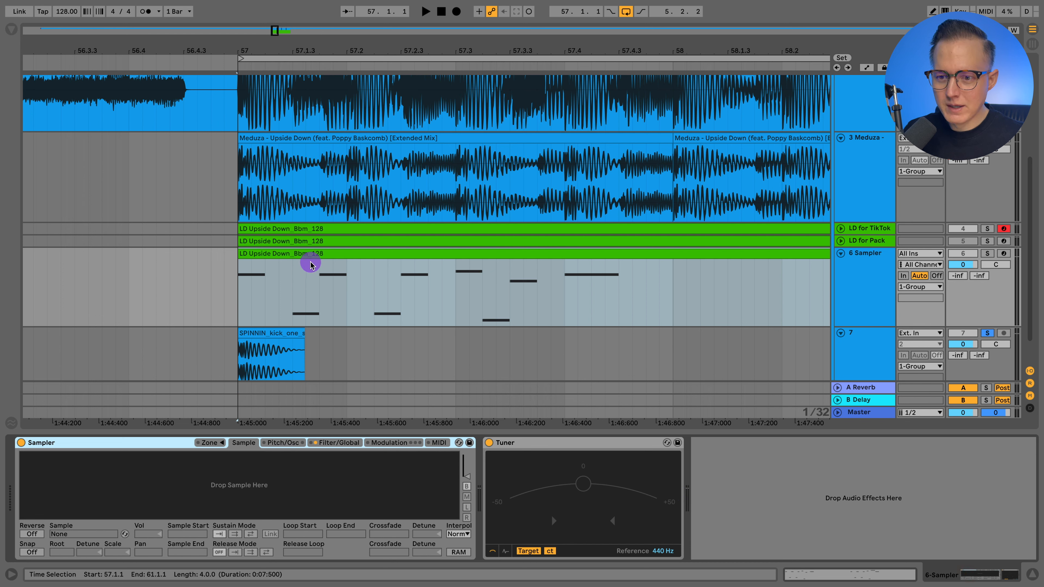
pyautogui.moveTo(259, 322); pyautogui.dragTo(145, 478)
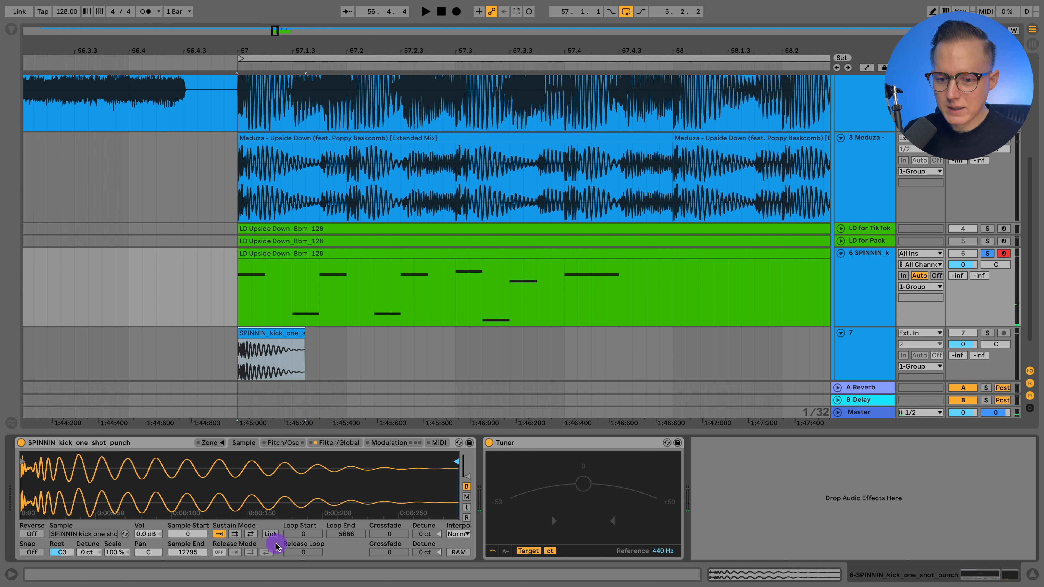
# Step: Enable the forward loop as Sampler's sustain mode and extend the loop end to 12795
pyautogui.click(240, 535)
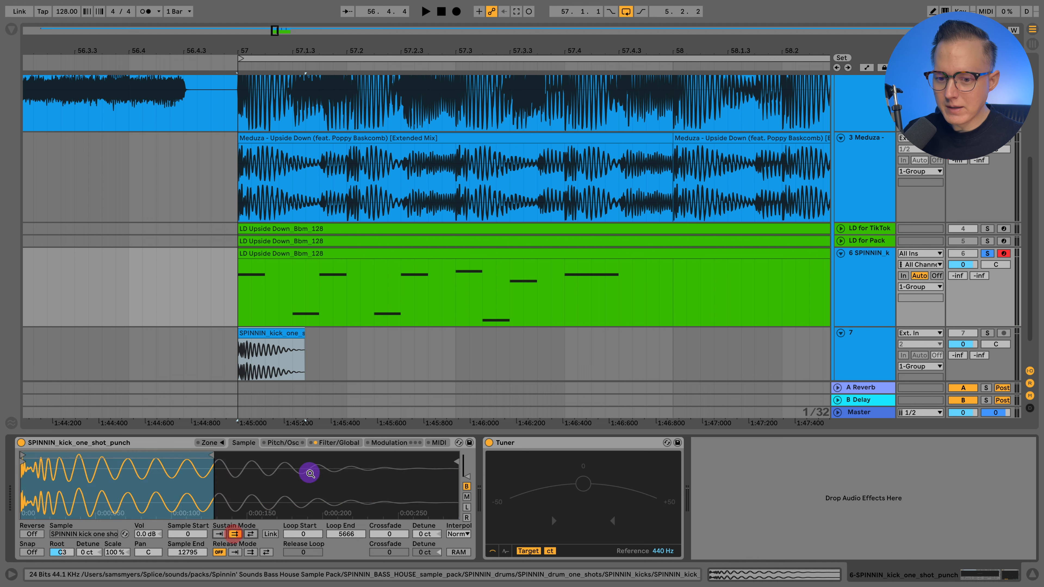
pyautogui.moveTo(215, 454); pyautogui.dragTo(475, 457)
pyautogui.click(367, 488)
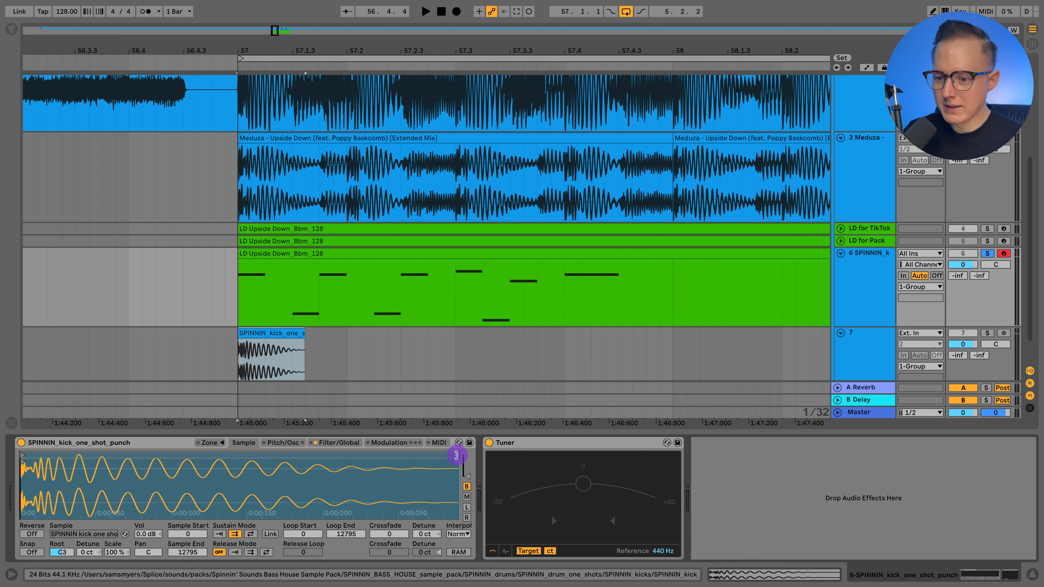
# Step: Try different loop lengths on the kick sample, set the loop end to 674, and detune the sample by +2 ct
pyautogui.moveTo(456, 455); pyautogui.dragTo(34, 463)
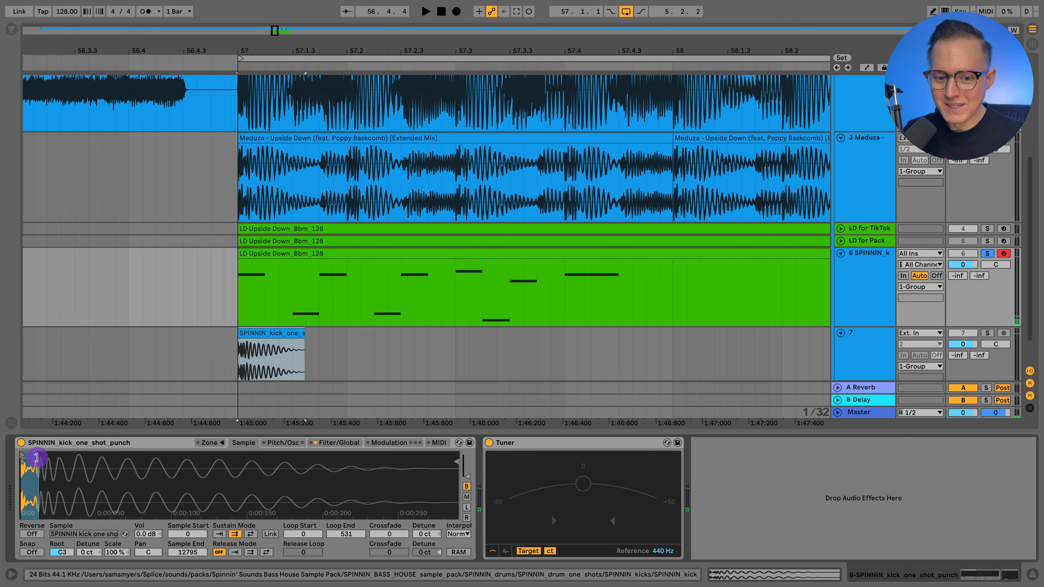
pyautogui.moveTo(36, 457)
pyautogui.mouseDown()
pyautogui.moveTo(350, 458)
pyautogui.moveTo(36, 458)
pyautogui.moveTo(111, 459)
pyautogui.mouseUp()
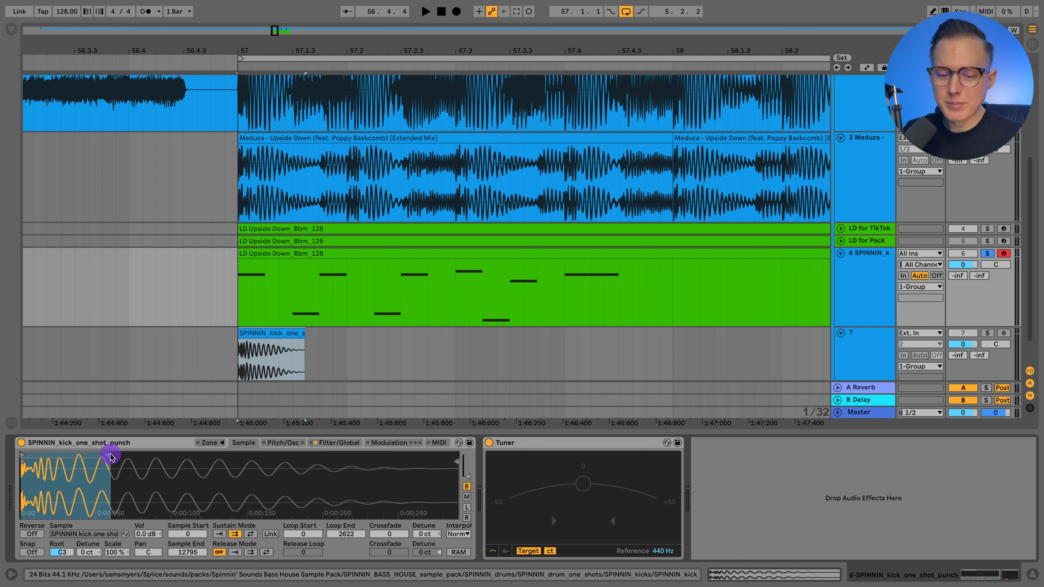
pyautogui.moveTo(108, 455); pyautogui.dragTo(40, 456)
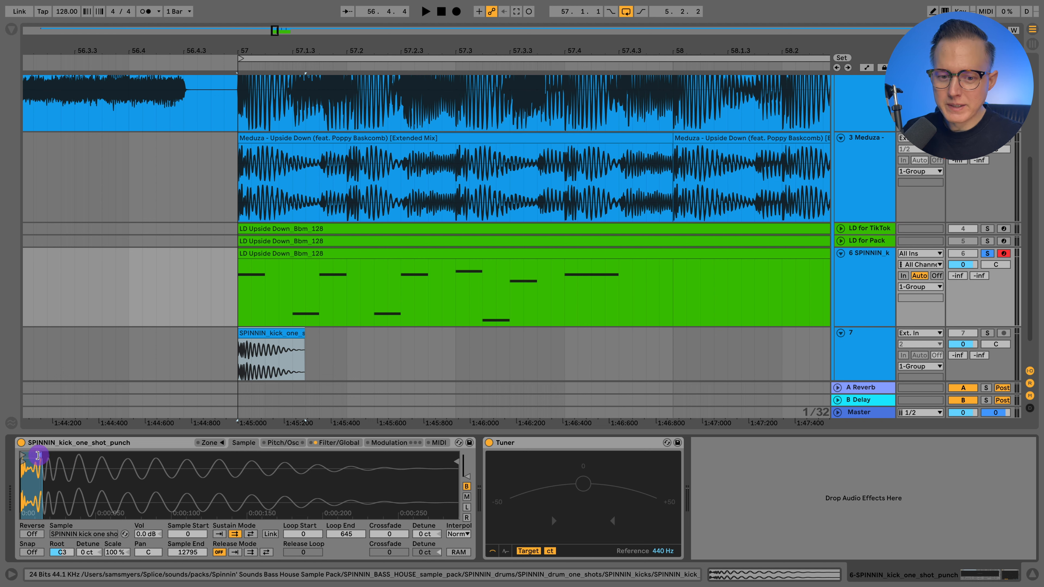
pyautogui.moveTo(38, 456); pyautogui.dragTo(42, 455)
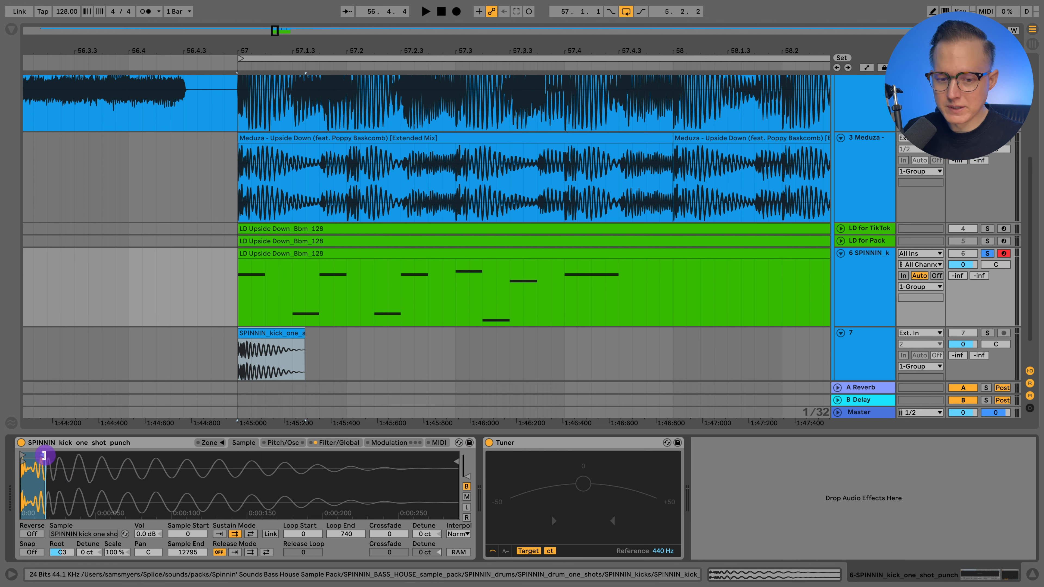
pyautogui.moveTo(43, 457)
pyautogui.mouseDown()
pyautogui.moveTo(72, 485)
pyautogui.moveTo(43, 471)
pyautogui.moveTo(111, 474)
pyautogui.moveTo(111, 456)
pyautogui.mouseUp()
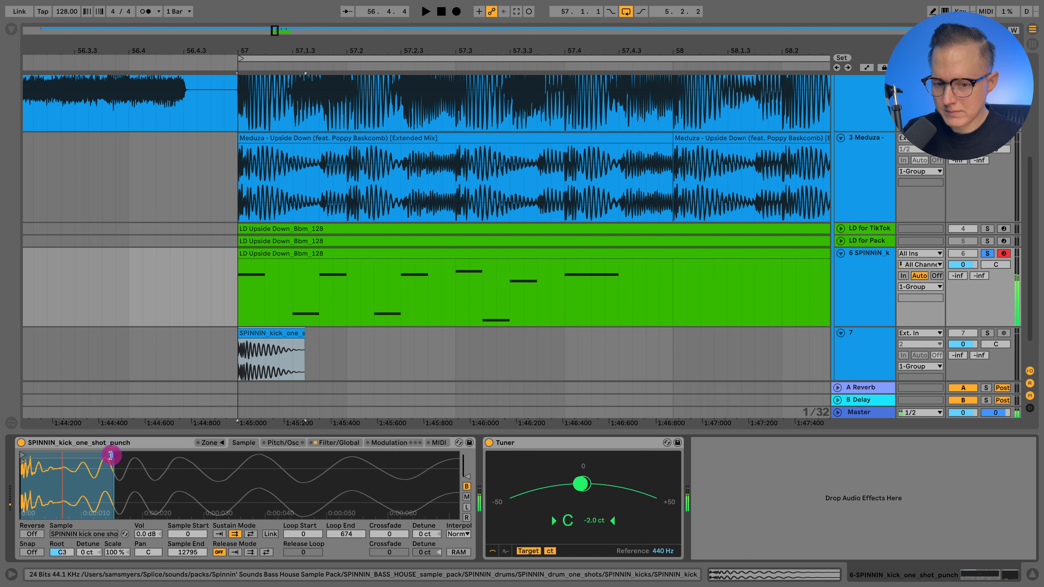
pyautogui.click(86, 552)
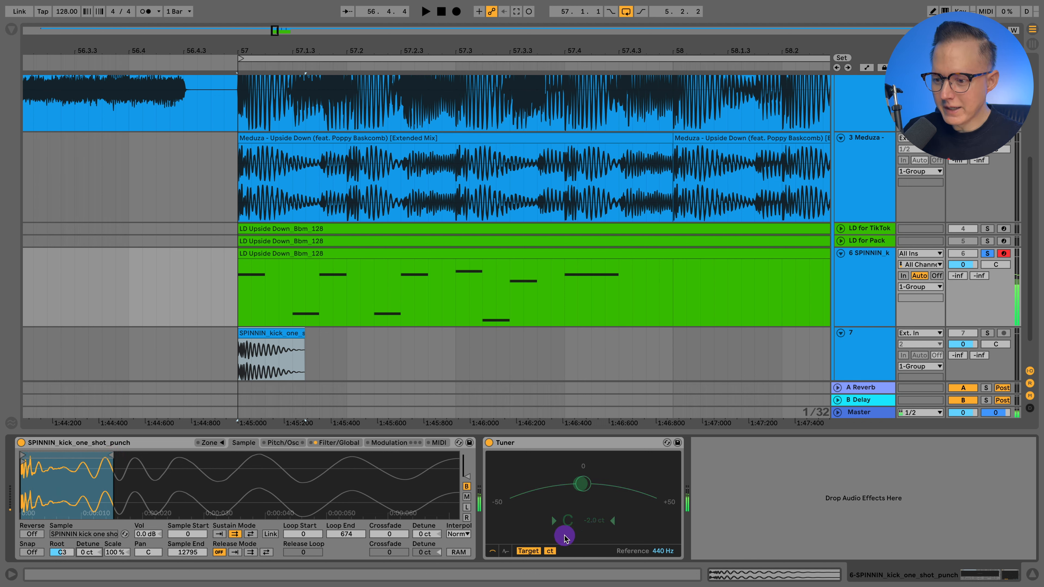
pyautogui.click(84, 553)
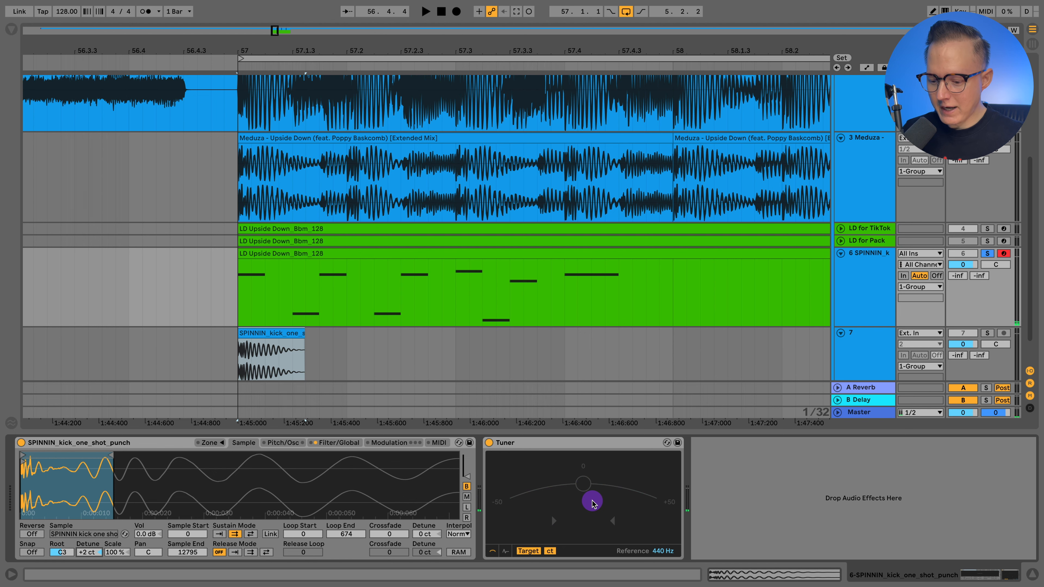
# Step: Set the sample's root key to C2 and audition the track 6 MIDI clip from bar 57
pyautogui.click(236, 289)
pyautogui.hscroll(5, 259, 299)
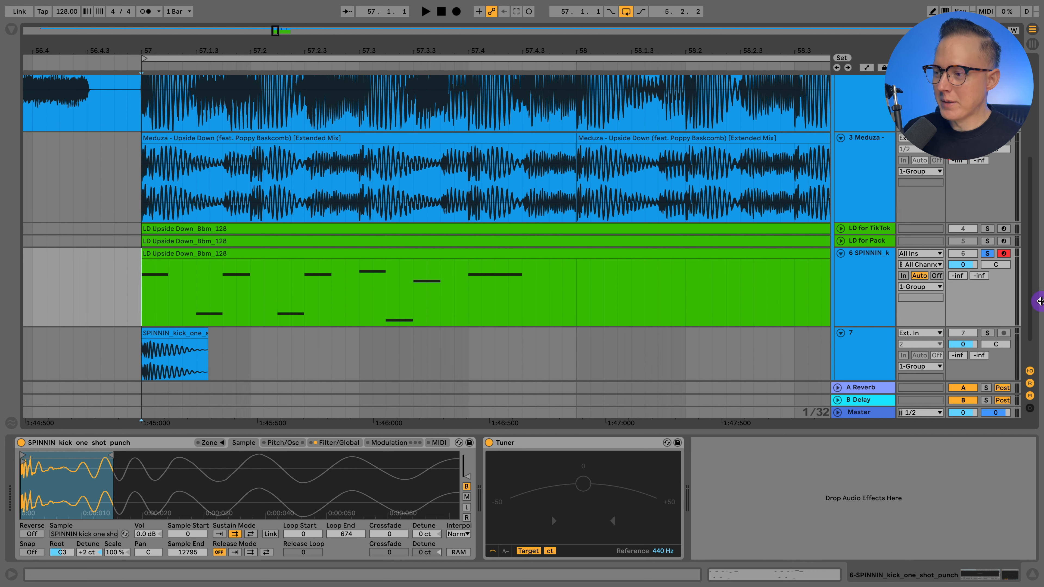
pyautogui.press('space')
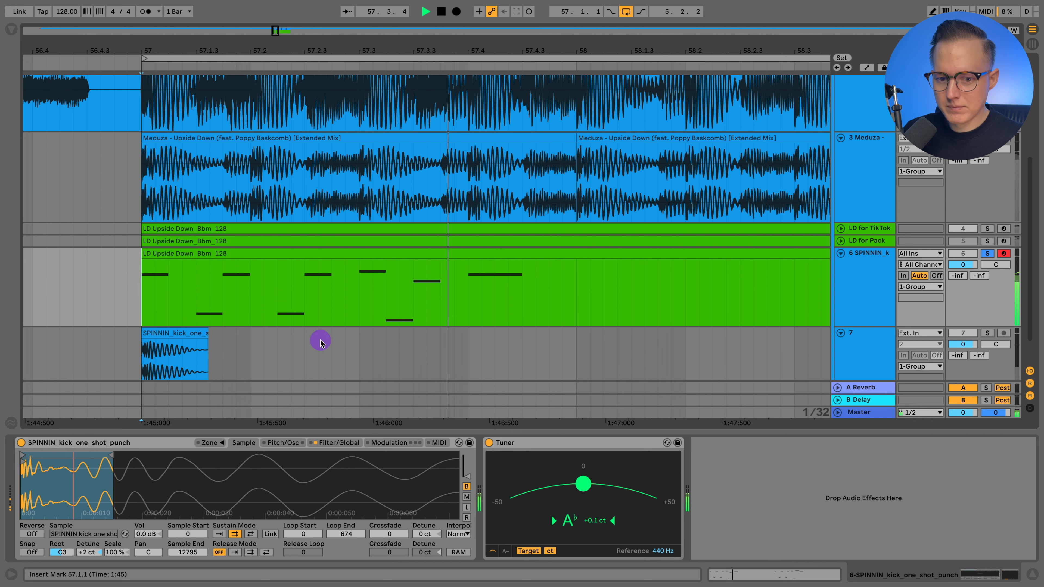
pyautogui.press('space')
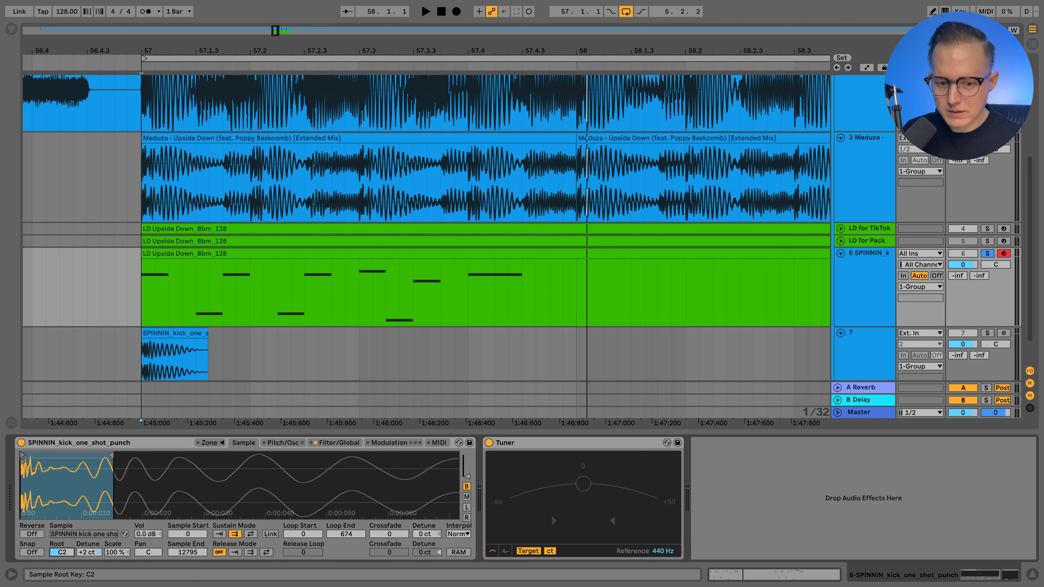
pyautogui.press('space')
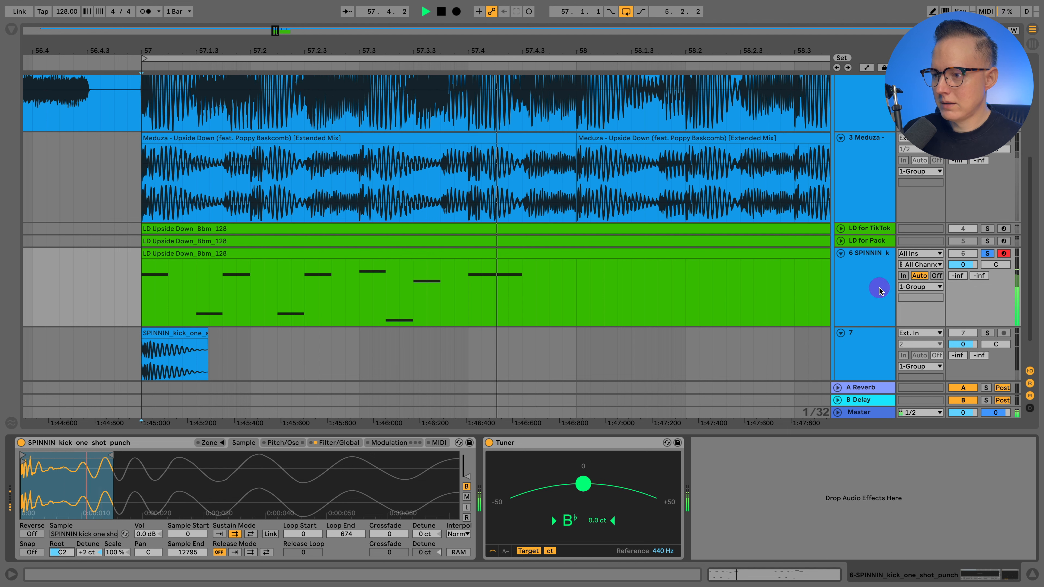
pyautogui.press('space')
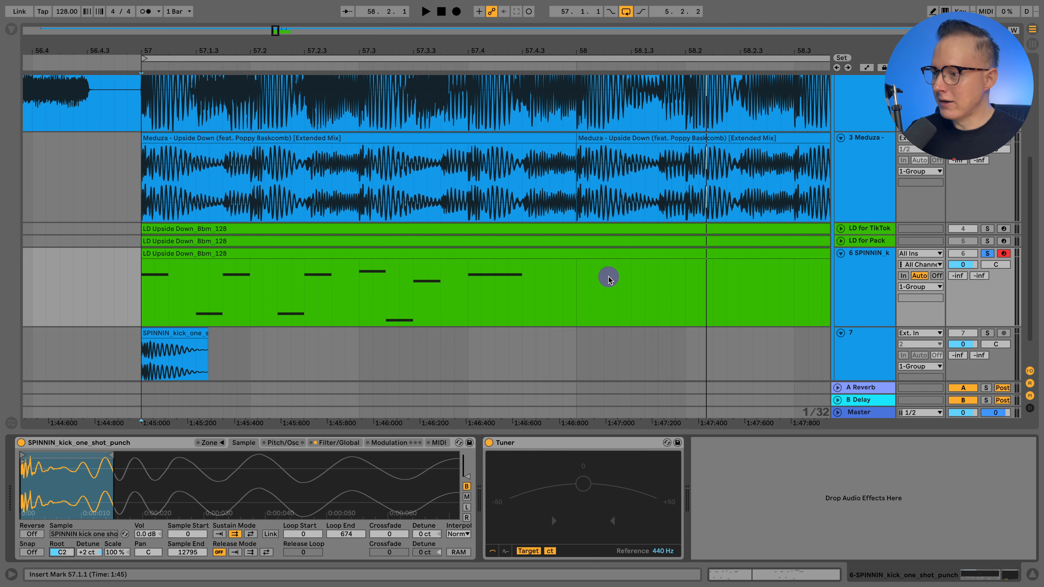
# Step: Fold tracks 6 and 7, and solo and unfold the LD for TikTok track
pyautogui.click(840, 256)
pyautogui.click(841, 265)
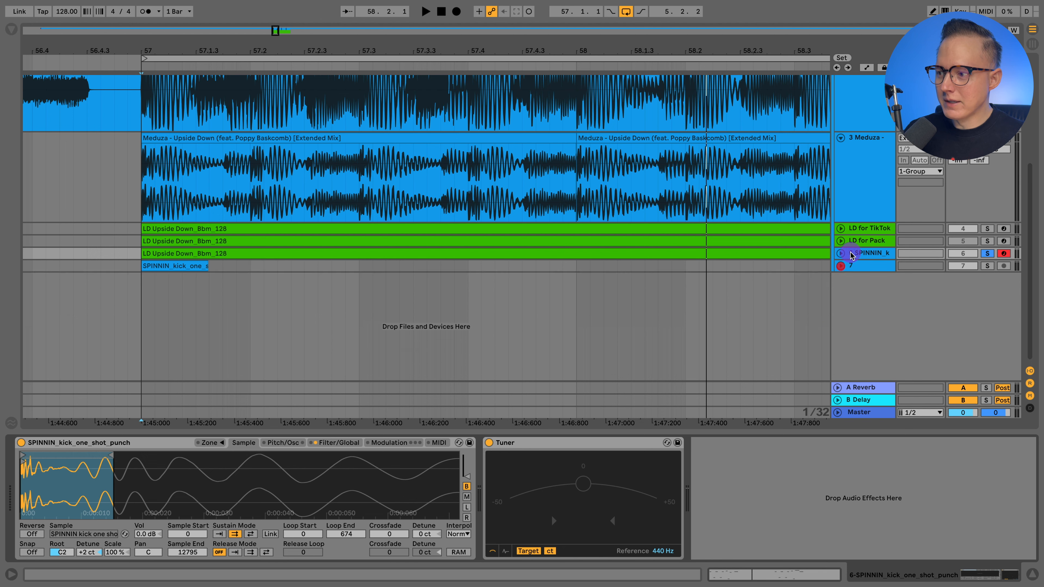
pyautogui.click(848, 242)
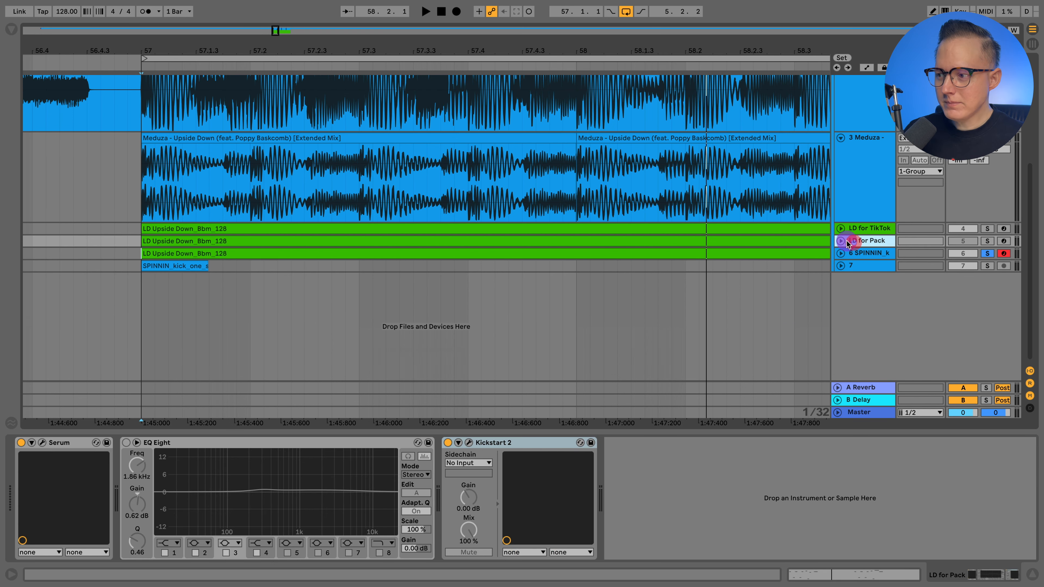
pyautogui.click(840, 242)
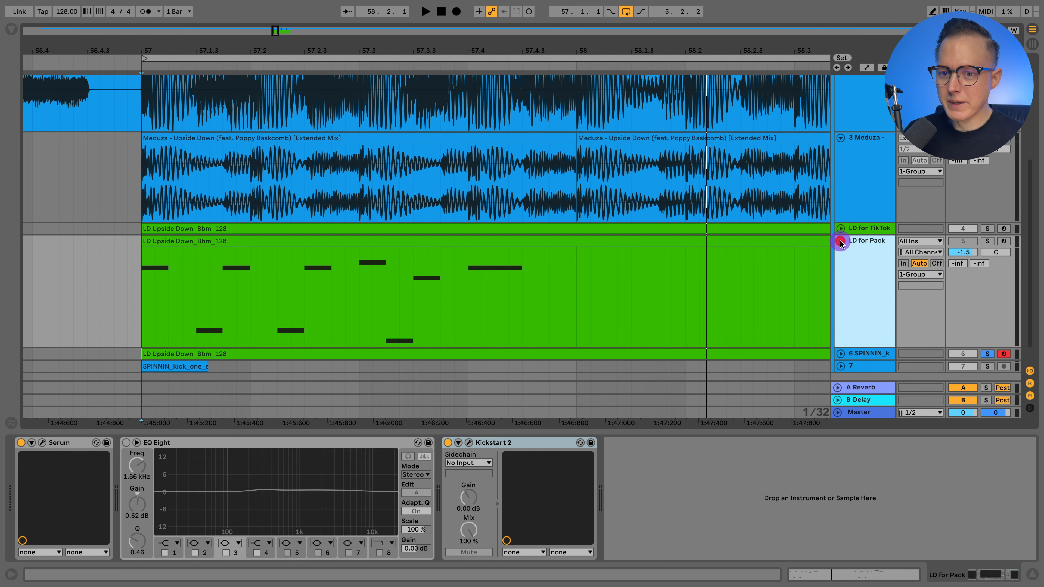
pyautogui.hscroll(2, 576, 280)
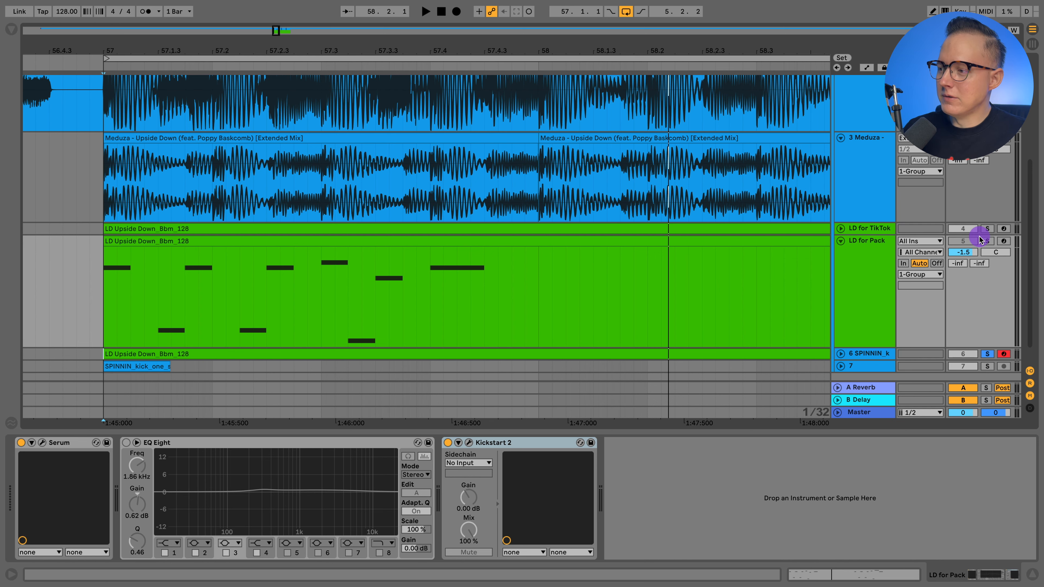
pyautogui.click(987, 229)
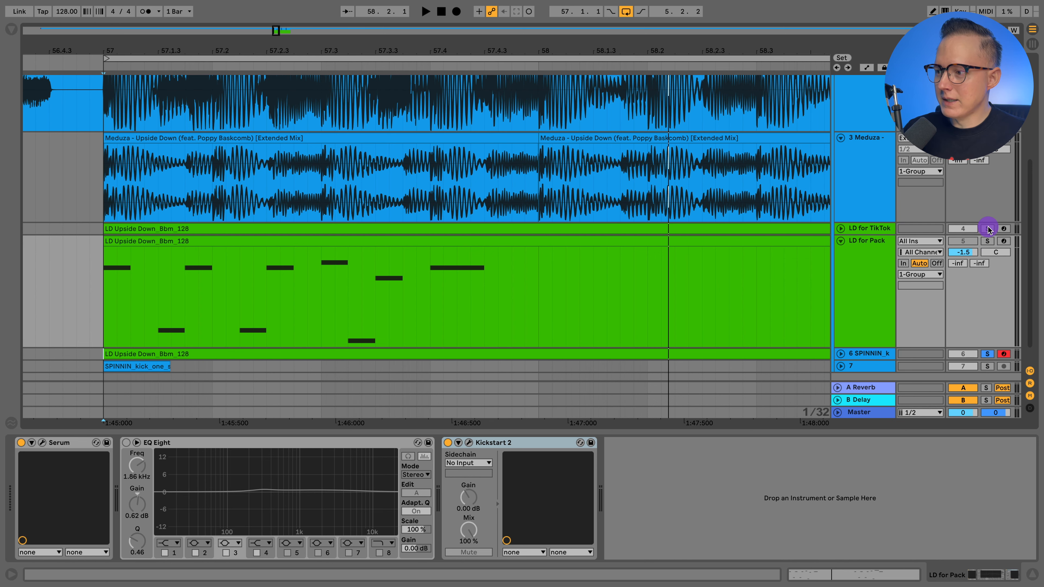
pyautogui.click(840, 241)
pyautogui.click(840, 228)
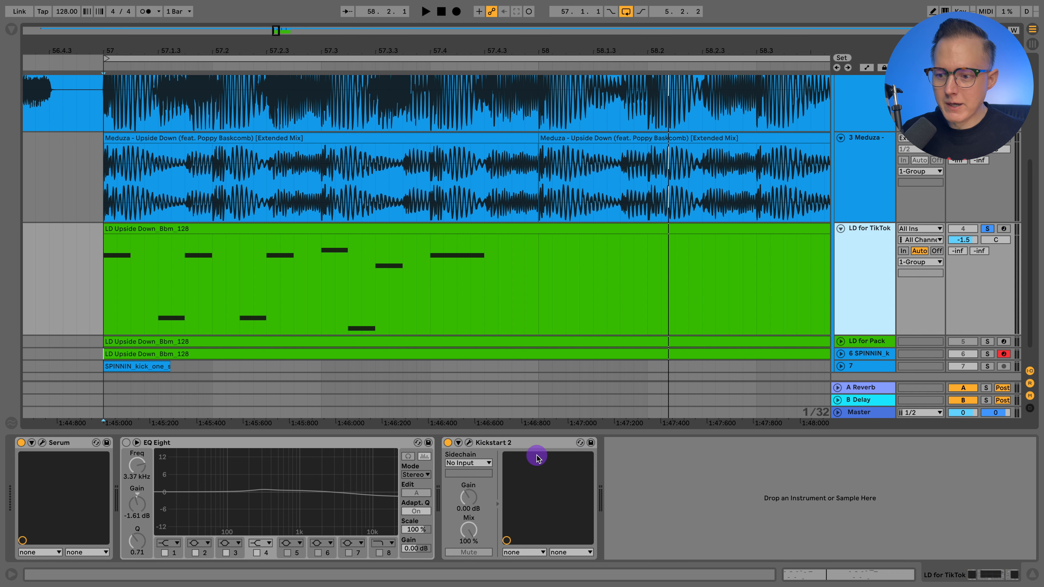
# Step: Examine the sidechain curve of Kickstart 2 on the LD for TikTok track, and close the plugin window
pyautogui.click(469, 443)
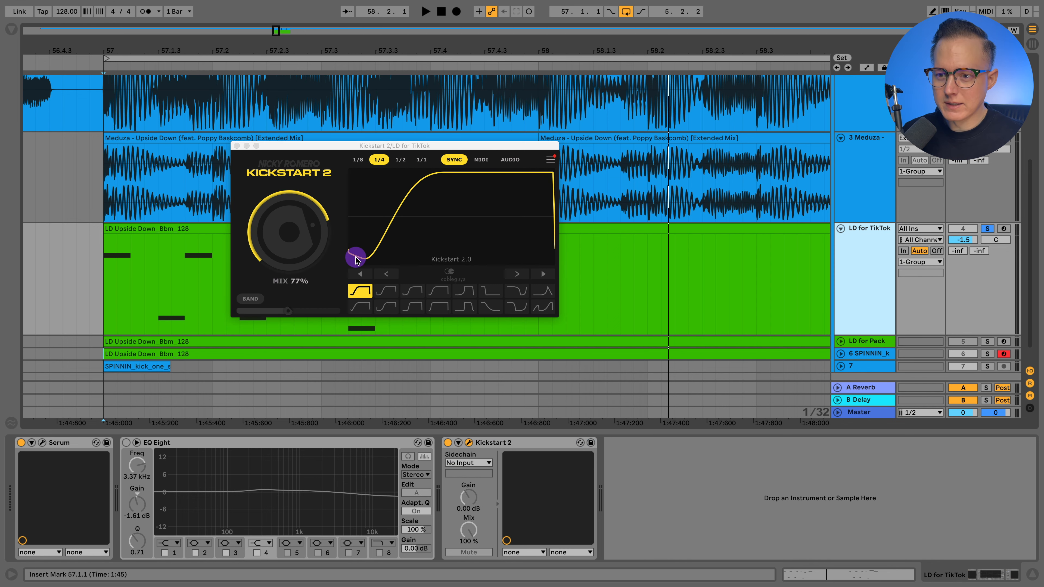
pyautogui.click(237, 147)
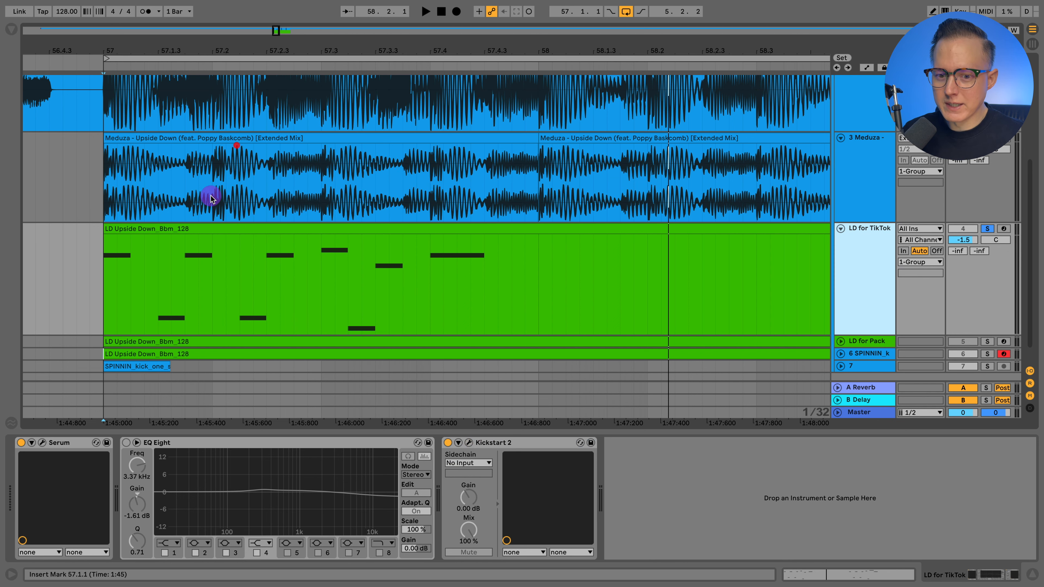
# Step: Open Serum on the LD for TikTok track and initialize its preset
pyautogui.click(42, 443)
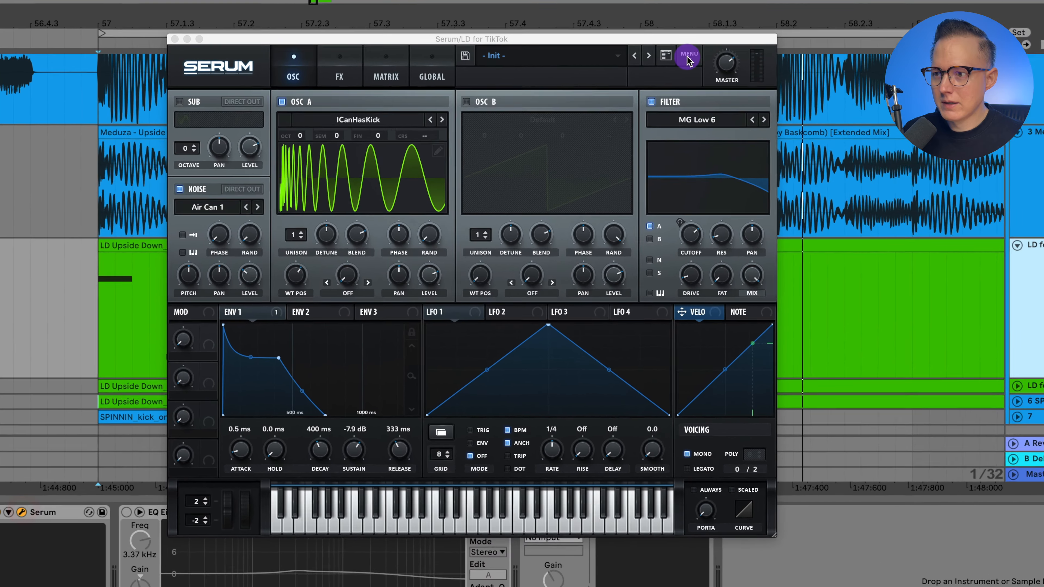
pyautogui.click(577, 76)
pyautogui.click(590, 133)
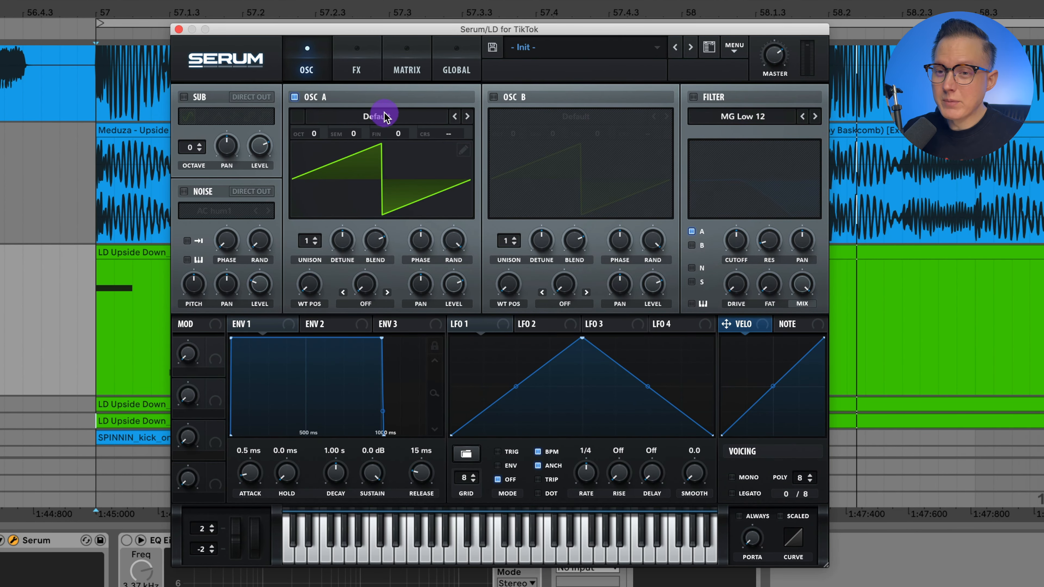
# Step: Load the Digital wavetable ICanHasKick into oscillator A and raise its wavetable position to about 163
pyautogui.click(356, 123)
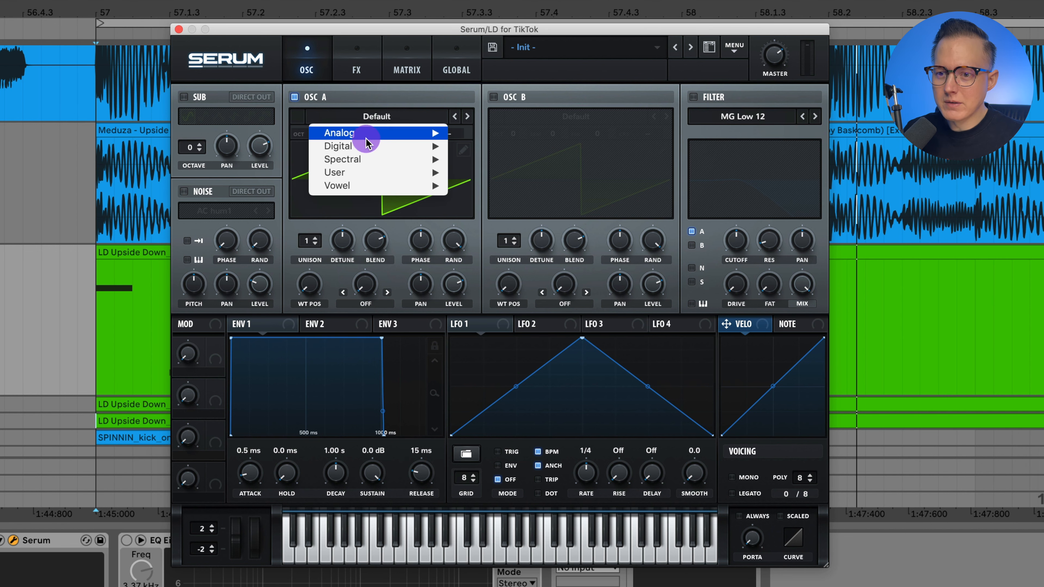
pyautogui.moveTo(372, 145)
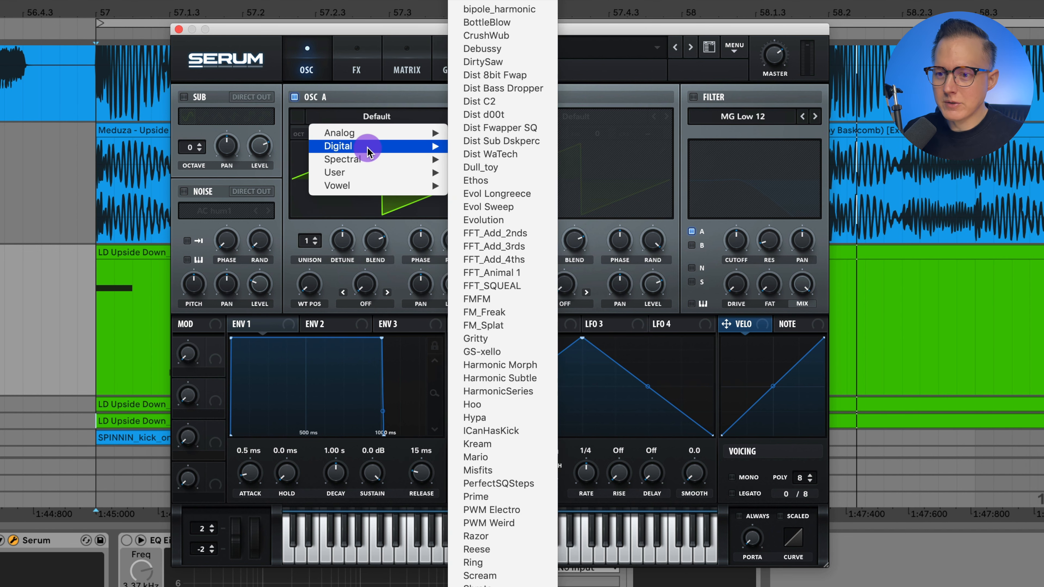
pyautogui.click(519, 435)
pyautogui.moveTo(311, 292); pyautogui.dragTo(322, 218)
pyautogui.moveTo(311, 289); pyautogui.dragTo(323, 270)
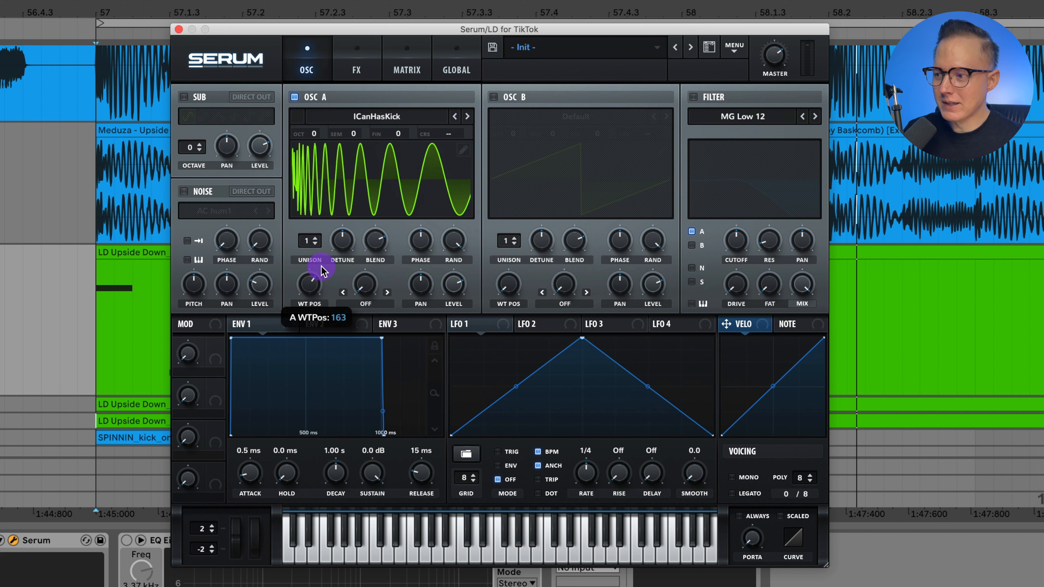
pyautogui.click(322, 267)
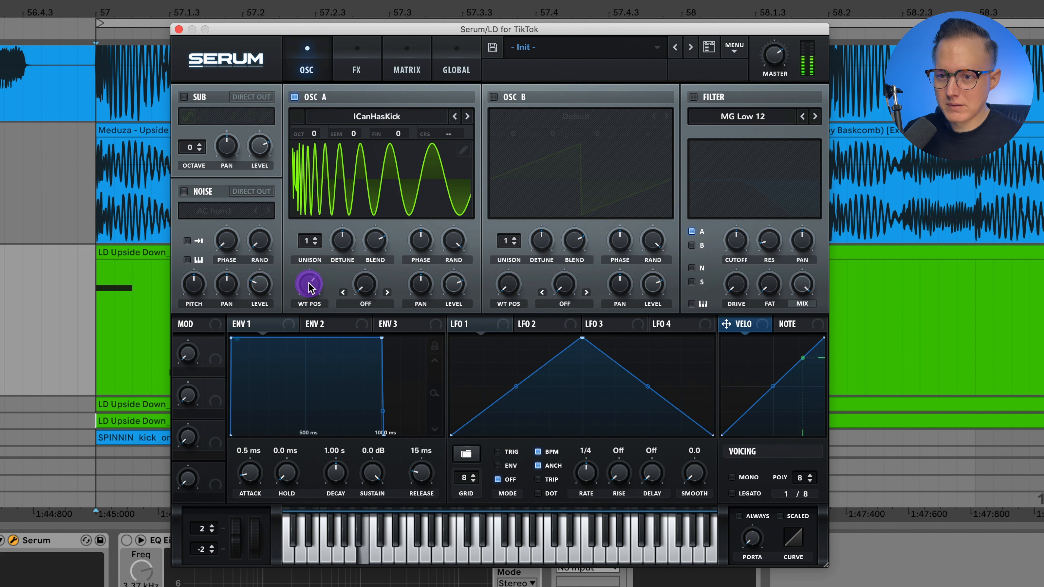
# Step: Lower oscillator A's wavetable position and turn its random phase all the way down
pyautogui.moveTo(309, 287); pyautogui.dragTo(338, 337)
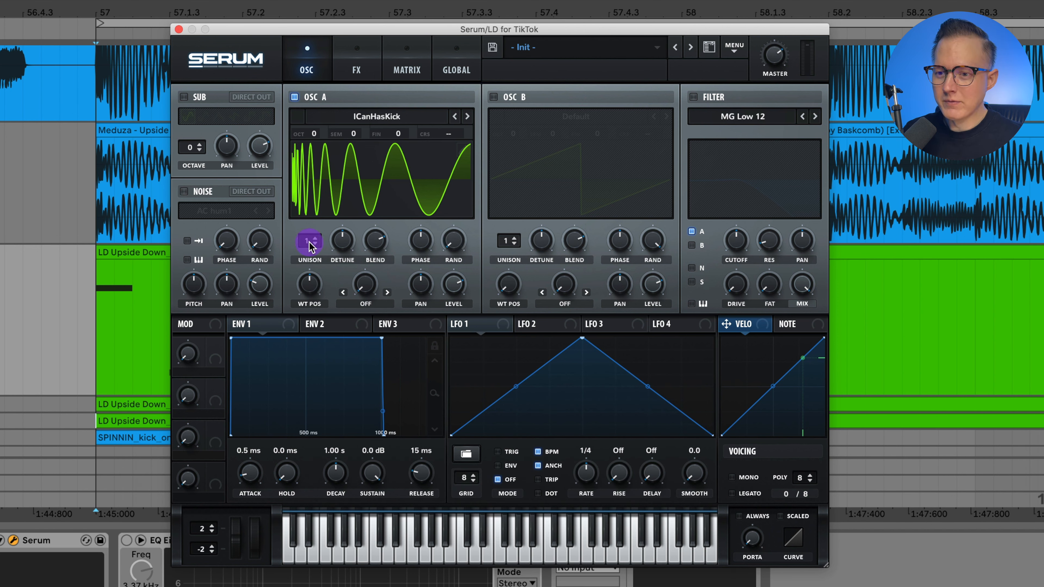
pyautogui.moveTo(457, 244); pyautogui.dragTo(489, 99)
pyautogui.moveTo(461, 243); pyautogui.dragTo(466, 480)
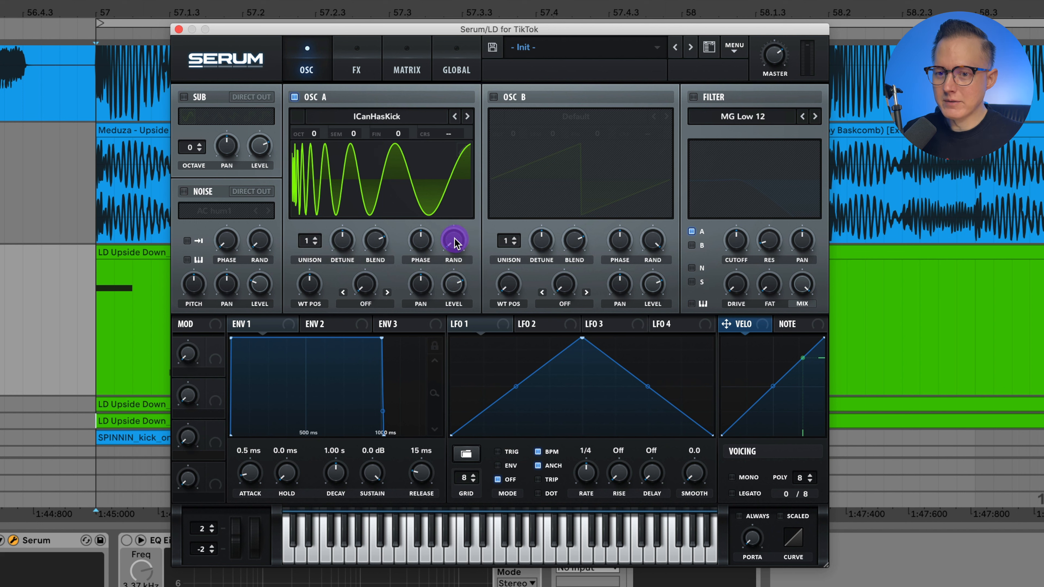
pyautogui.click(432, 236)
pyautogui.moveTo(452, 242); pyautogui.dragTo(497, 427)
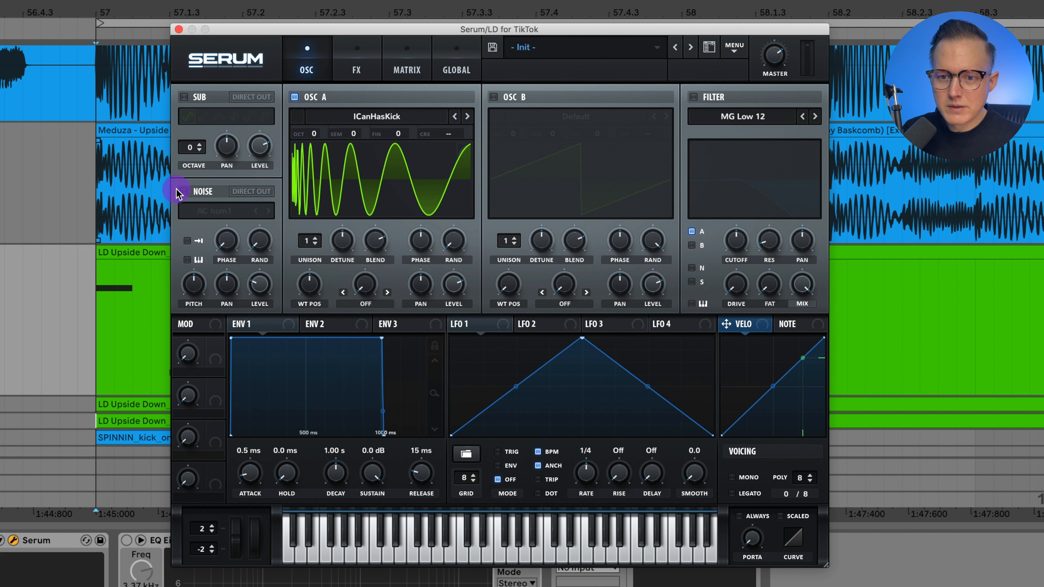
# Step: Enable the noise oscillator with the Organics sample Air Can 1, adjust its level, and raise oscillator A's wavetable position
pyautogui.click(190, 192)
pyautogui.click(208, 210)
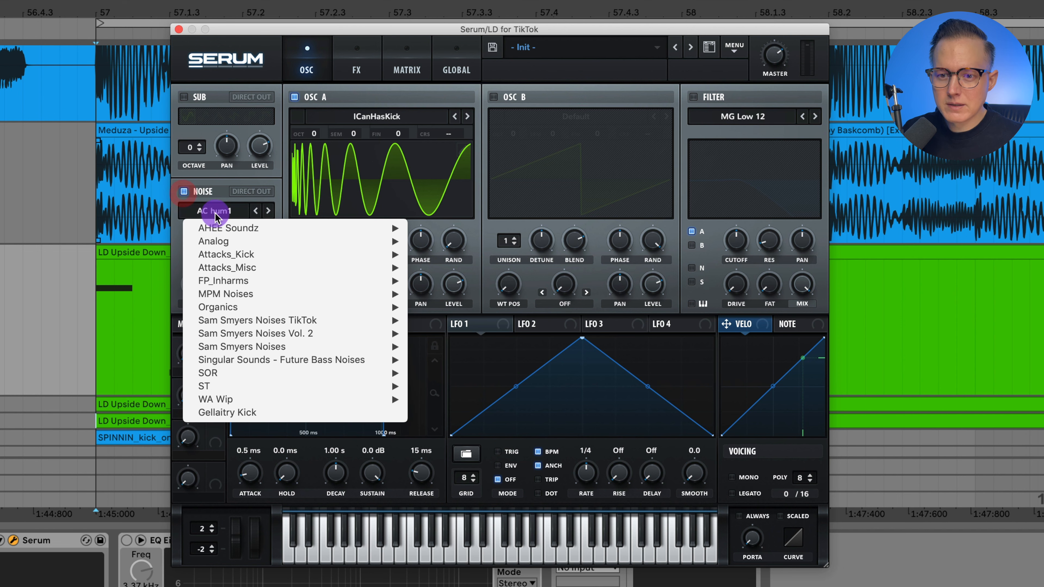
pyautogui.moveTo(272, 307)
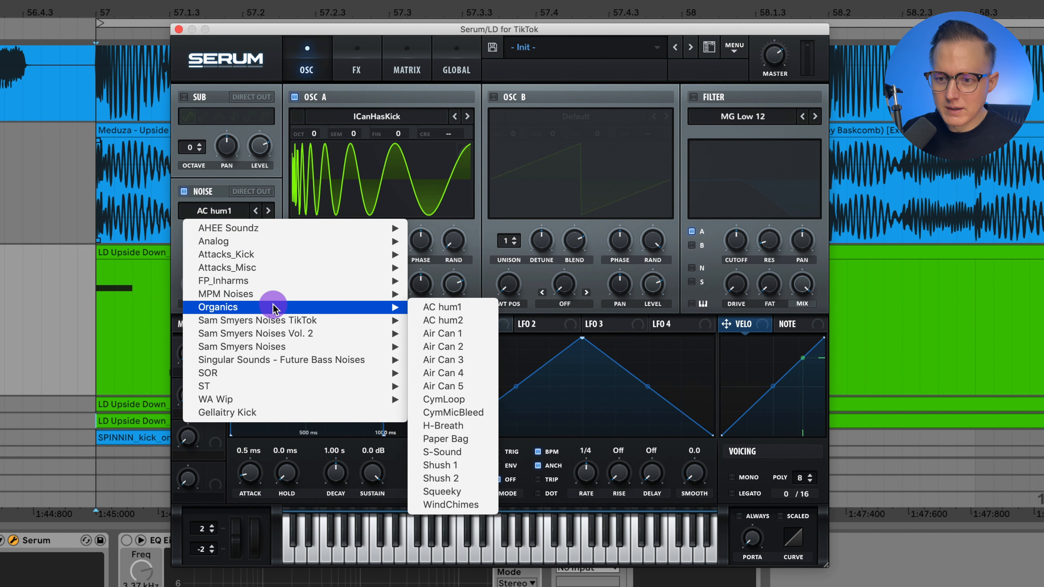
pyautogui.click(469, 333)
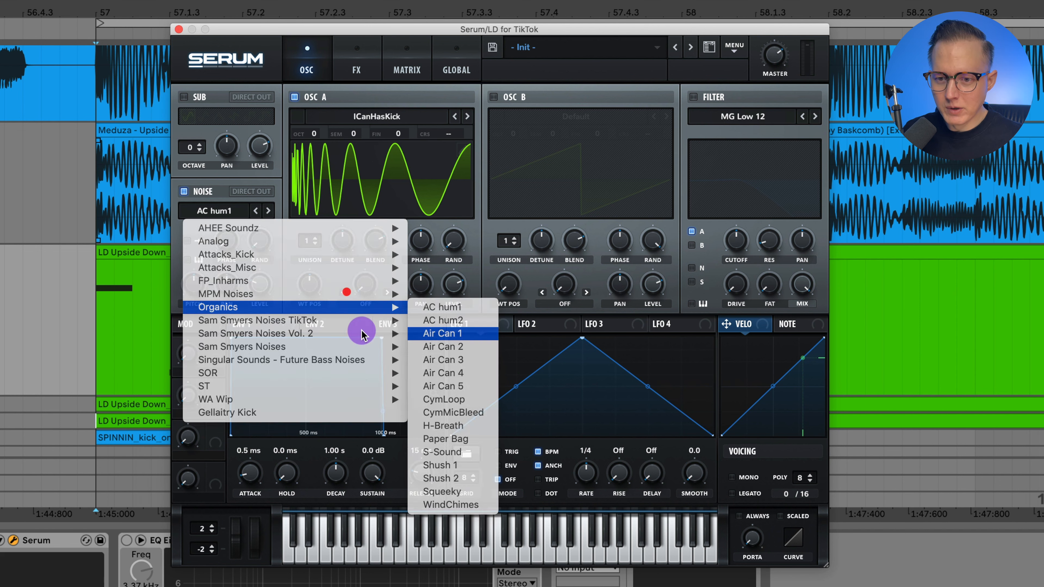
pyautogui.moveTo(258, 288); pyautogui.dragTo(314, 275)
pyautogui.click(308, 293)
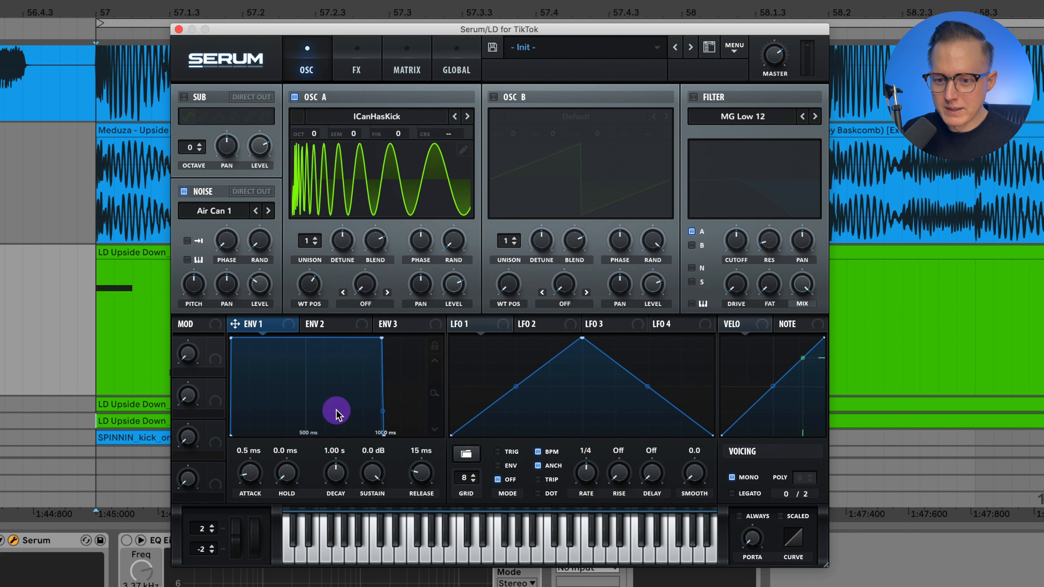
# Step: Shape envelope 1 with a 461 ms decay, -8.4 dB sustain and 326 ms release, bending the decay curve steeper
pyautogui.moveTo(339, 471); pyautogui.dragTo(385, 454)
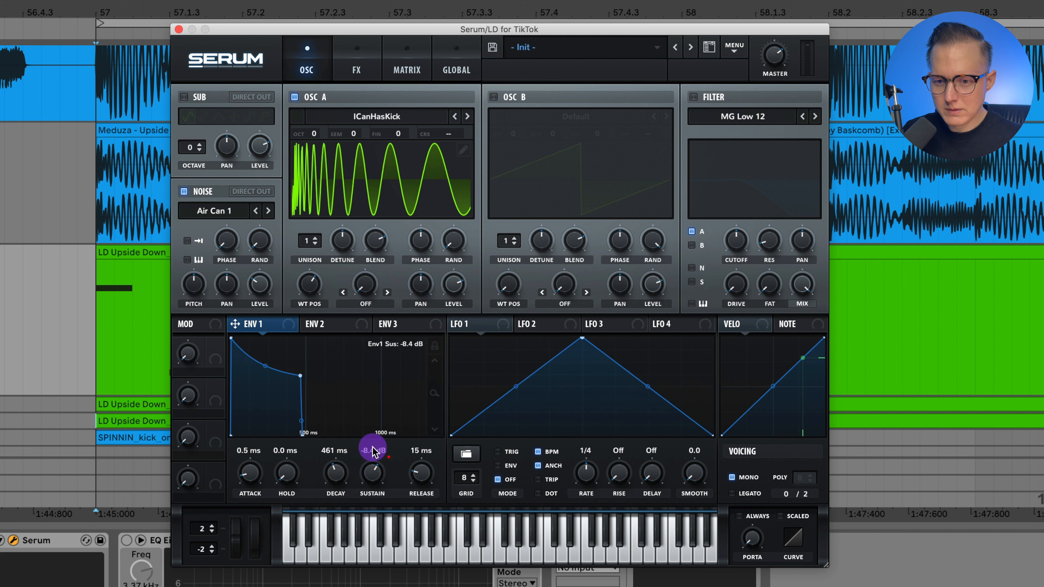
pyautogui.moveTo(265, 366); pyautogui.dragTo(270, 388)
pyautogui.moveTo(421, 486)
pyautogui.mouseDown()
pyautogui.moveTo(428, 457)
pyautogui.moveTo(424, 472)
pyautogui.mouseUp()
pyautogui.moveTo(325, 420); pyautogui.dragTo(330, 412)
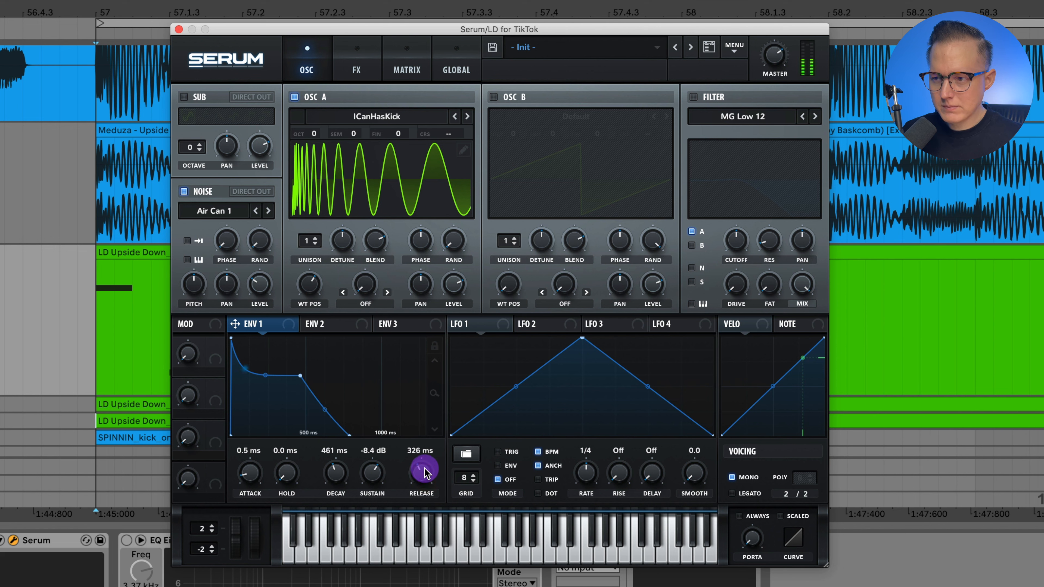
# Step: Enable the filter as MG Low 6, raise its cutoff, and modulate the cutoff with envelope 1 by an amount of 22
pyautogui.click(694, 98)
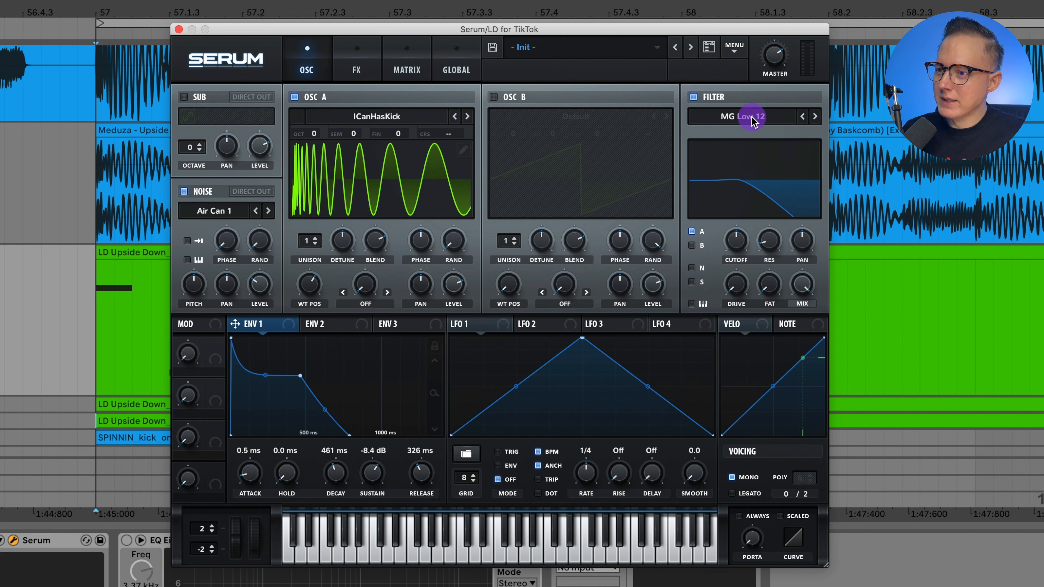
pyautogui.click(803, 117)
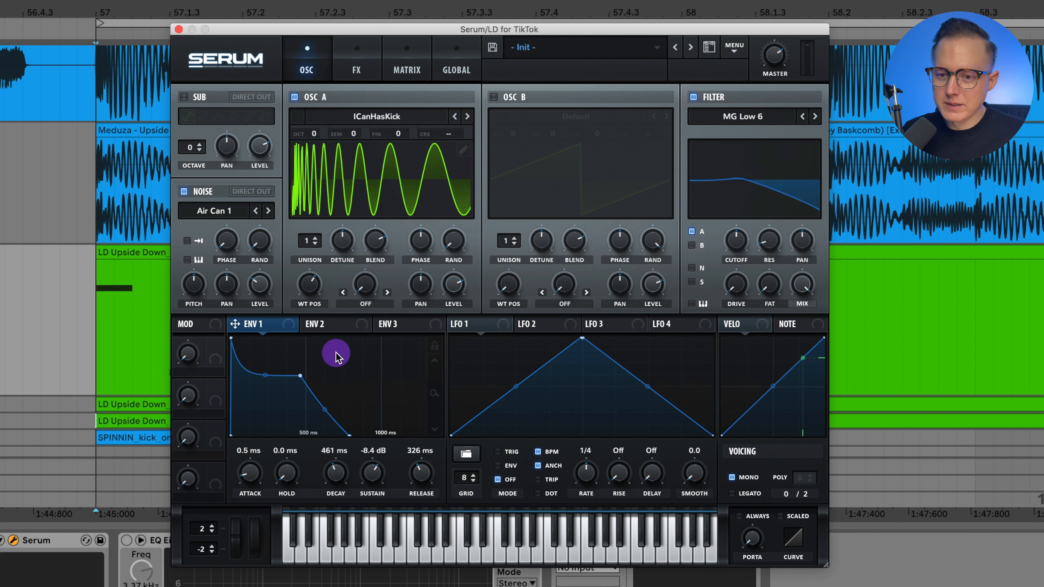
pyautogui.moveTo(289, 326); pyautogui.dragTo(738, 247)
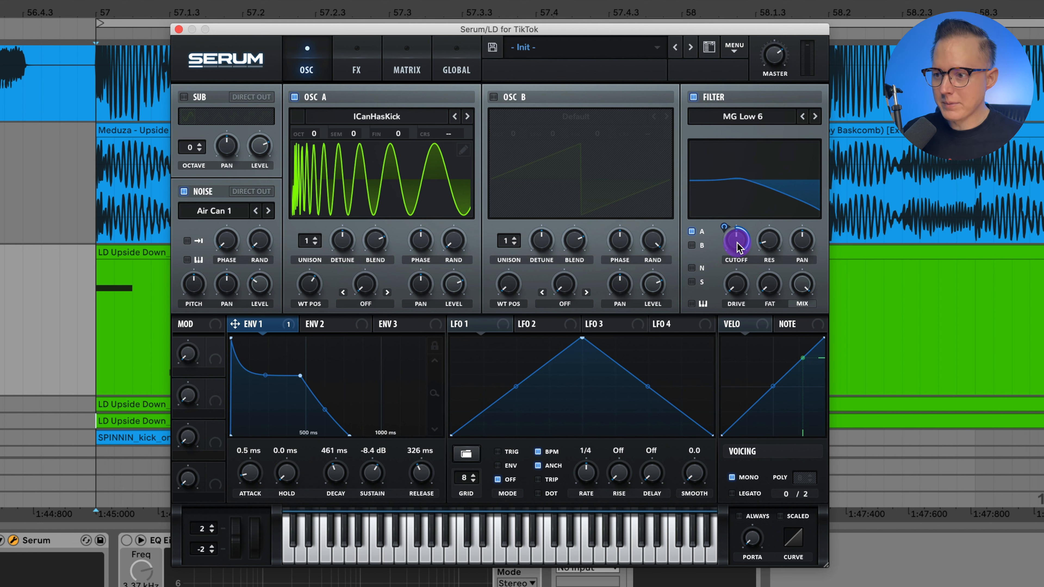
pyautogui.moveTo(745, 259); pyautogui.dragTo(731, 297)
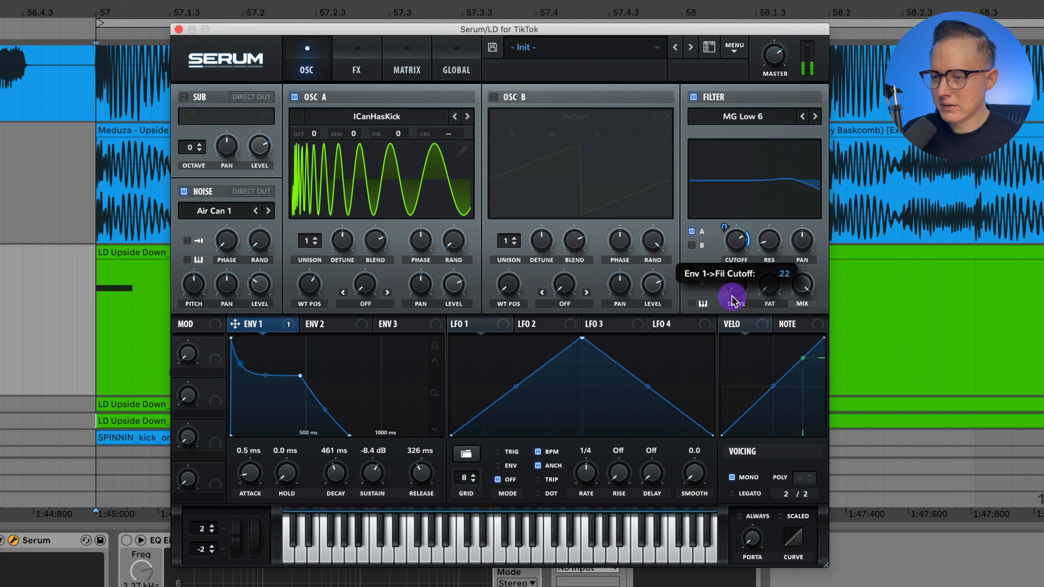
pyautogui.click(767, 242)
pyautogui.click(744, 283)
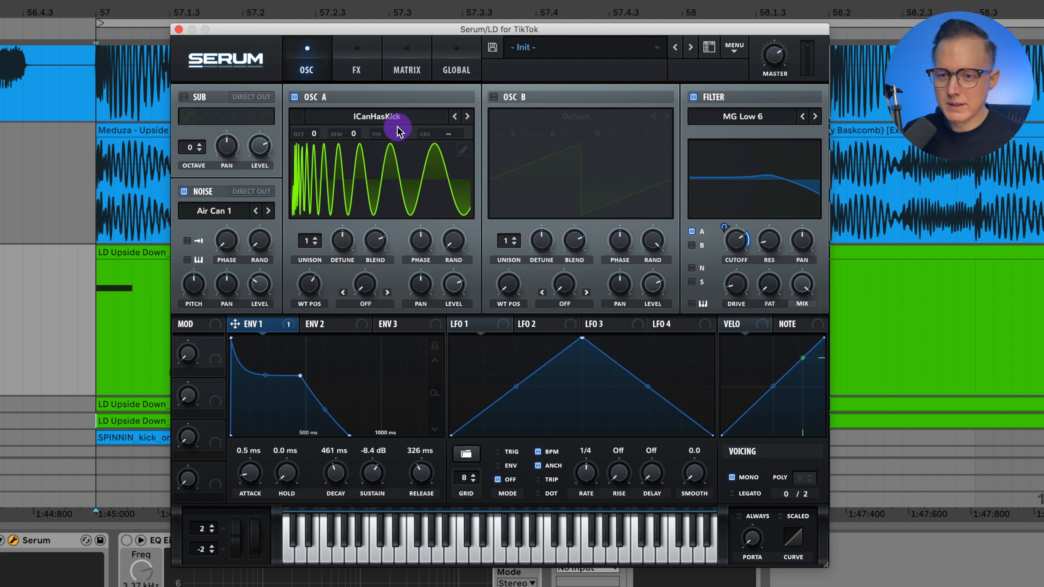
# Step: Load a saved effect chain into the effects rack and adjust the compressor's attack while auditioning the lead
pyautogui.click(342, 74)
pyautogui.click(735, 48)
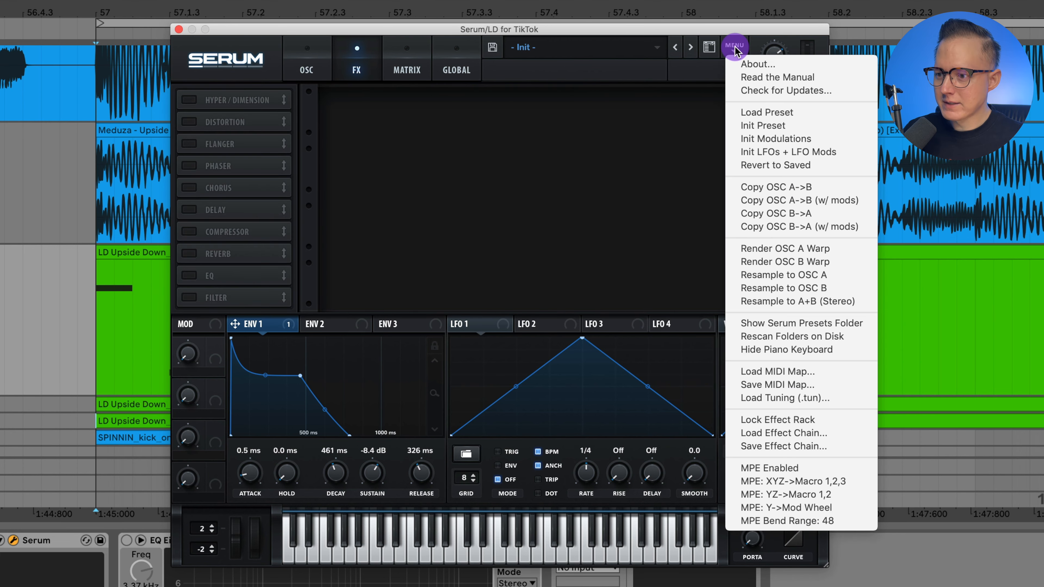
pyautogui.click(806, 431)
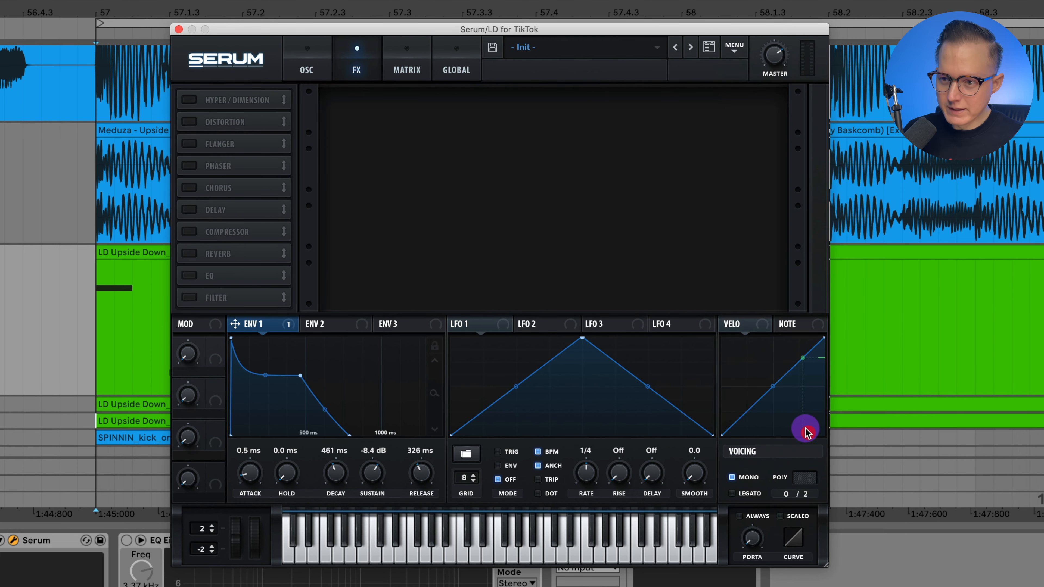
pyautogui.doubleClick(508, 66)
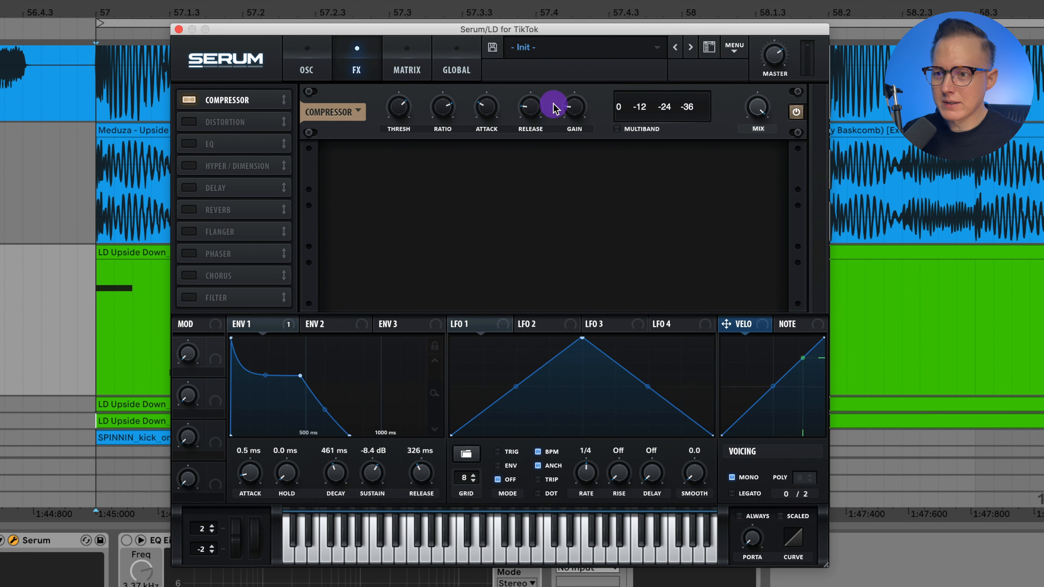
pyautogui.press('space')
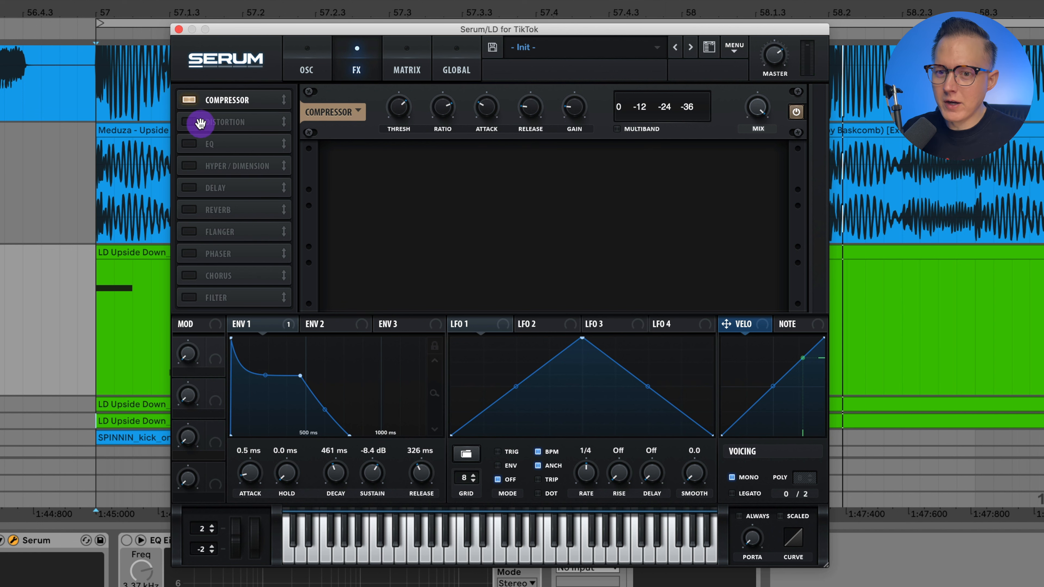
pyautogui.moveTo(490, 111)
pyautogui.mouseDown()
pyautogui.moveTo(498, 98)
pyautogui.moveTo(497, 128)
pyautogui.mouseUp()
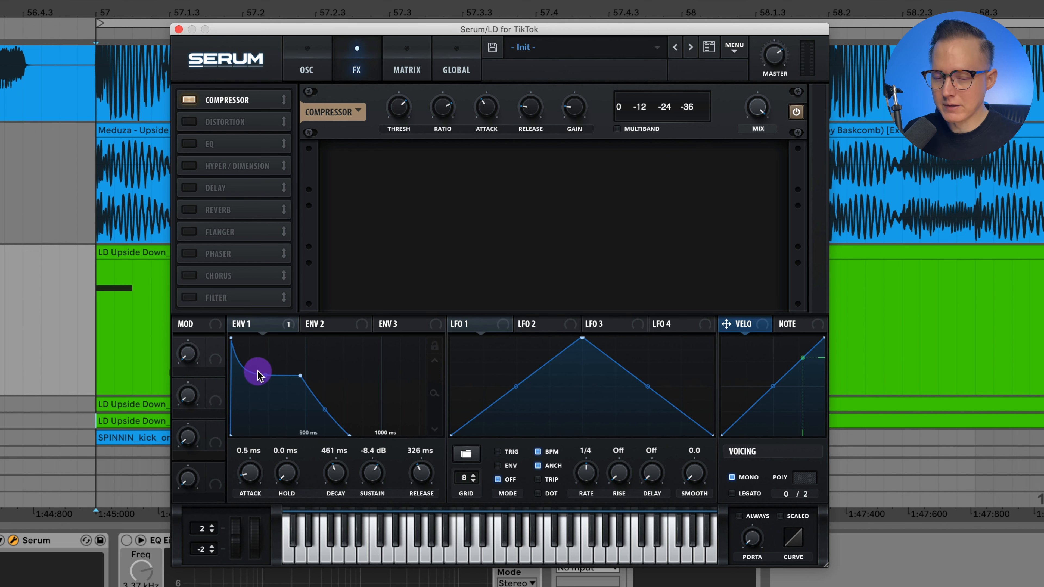
# Step: Turn on the HardClip distortion and the EQ in the effects rack, and check the compressor's gain
pyautogui.click(189, 121)
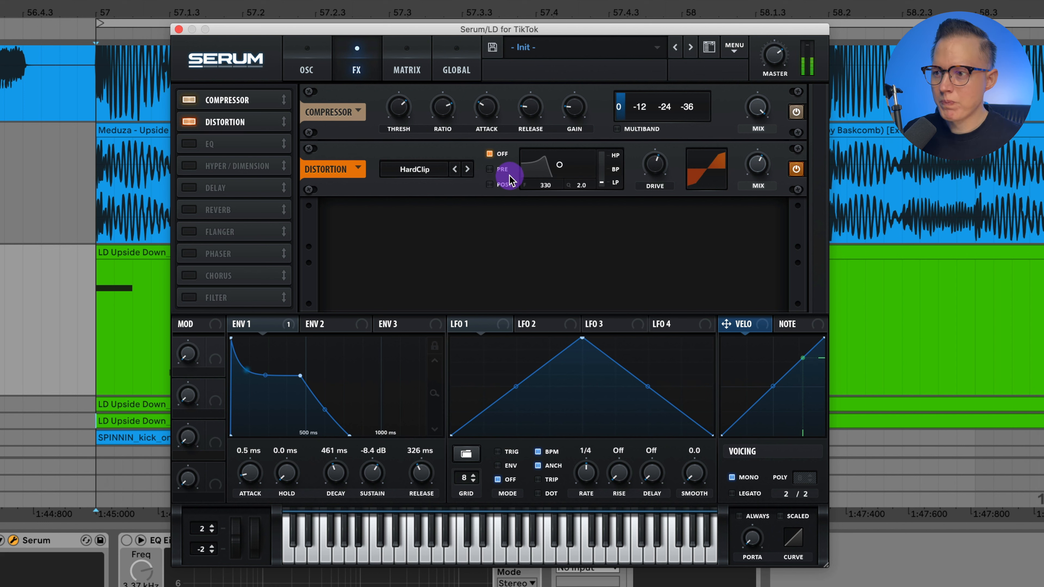
pyautogui.click(190, 143)
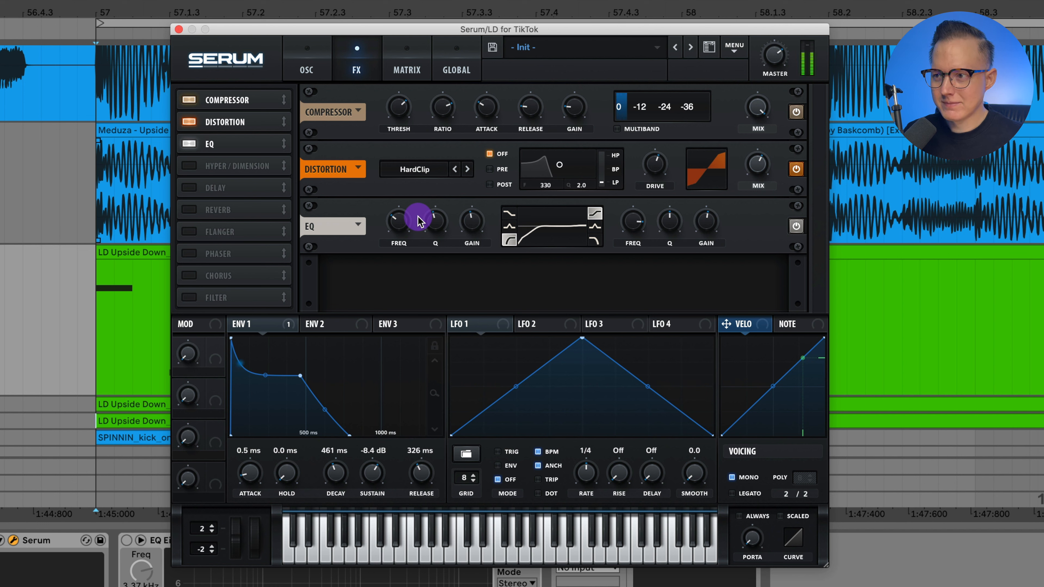
pyautogui.click(573, 110)
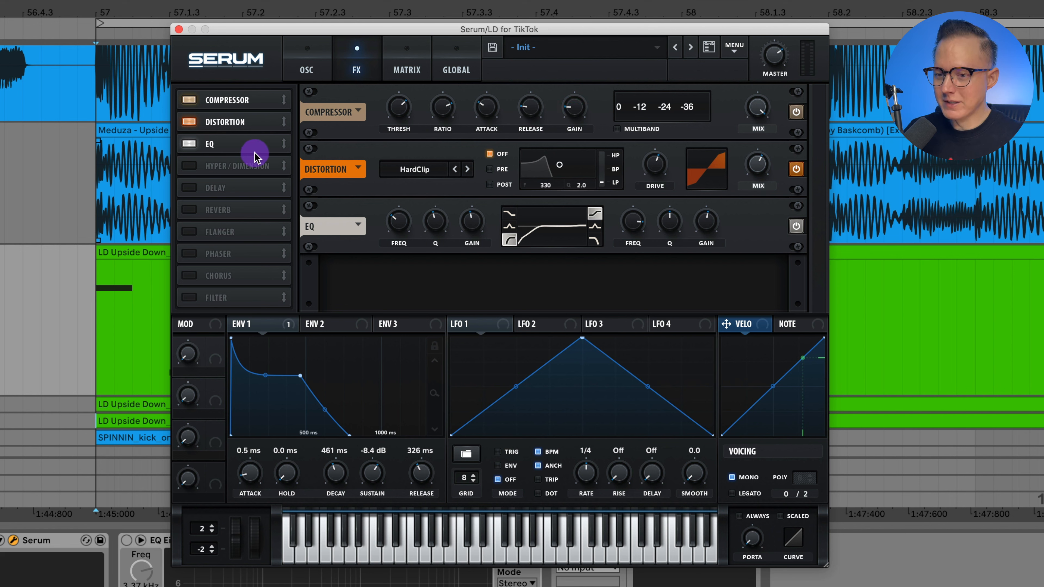
# Step: Turn on the Hyper/Dimension effect and check the Dimension size
pyautogui.click(188, 166)
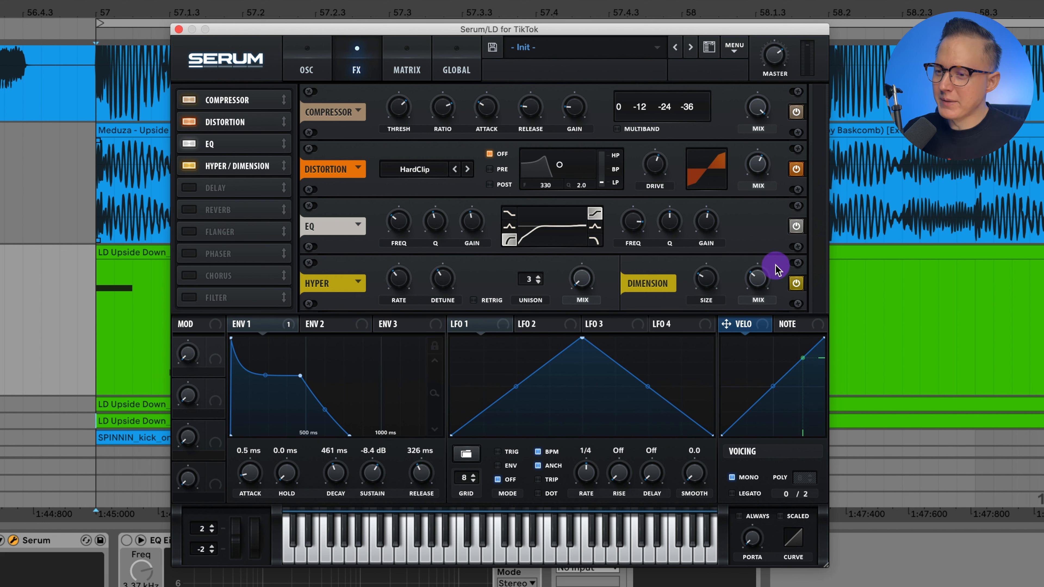
pyautogui.click(713, 283)
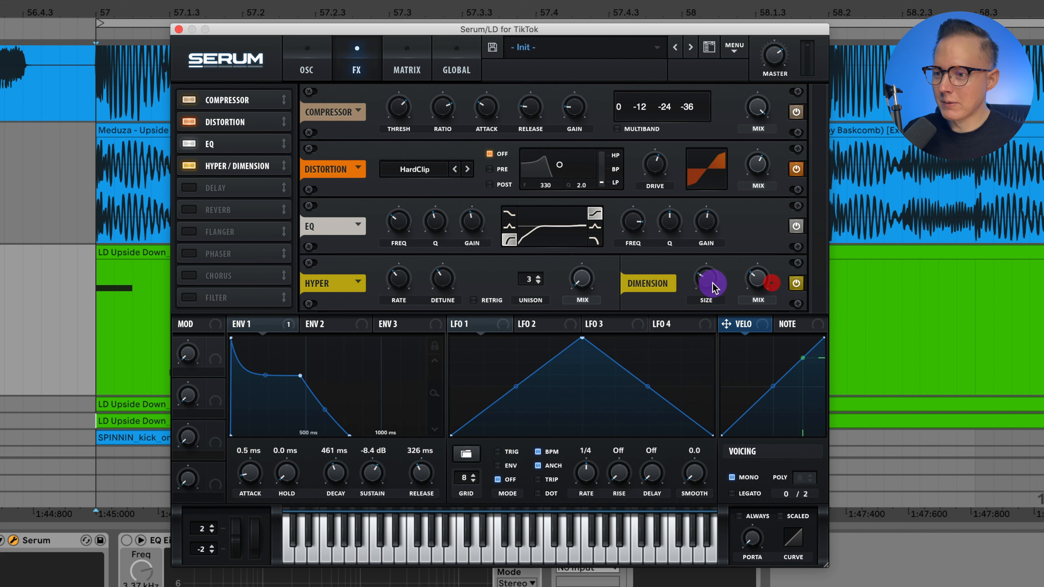
pyautogui.rightClick(701, 285)
pyautogui.click(702, 283)
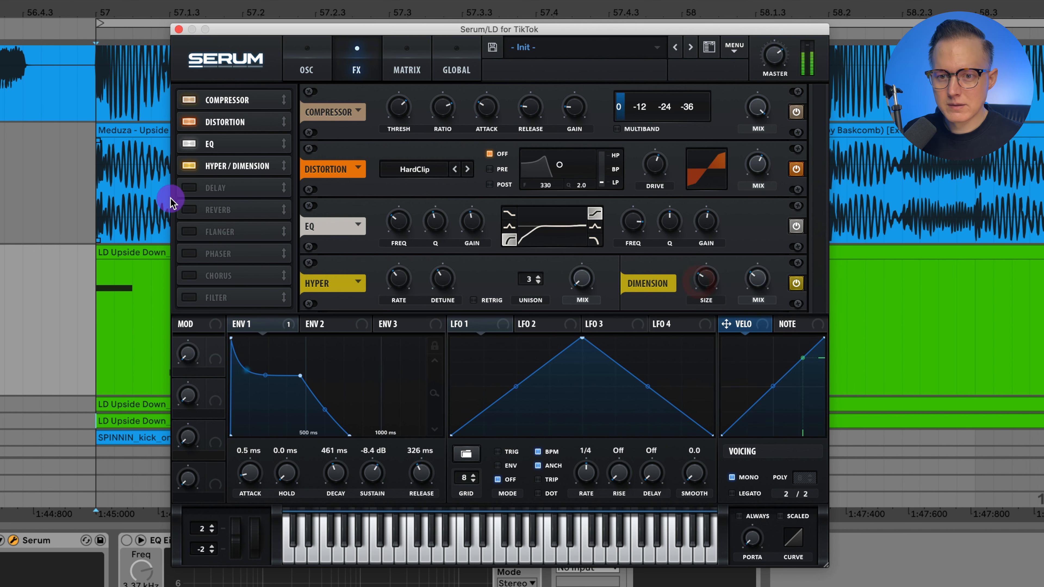
# Step: Turn on the delay, reset its right-channel offset and set that offset to 1.049, then check the mix
pyautogui.click(191, 189)
pyautogui.moveTo(815, 175); pyautogui.dragTo(828, 275)
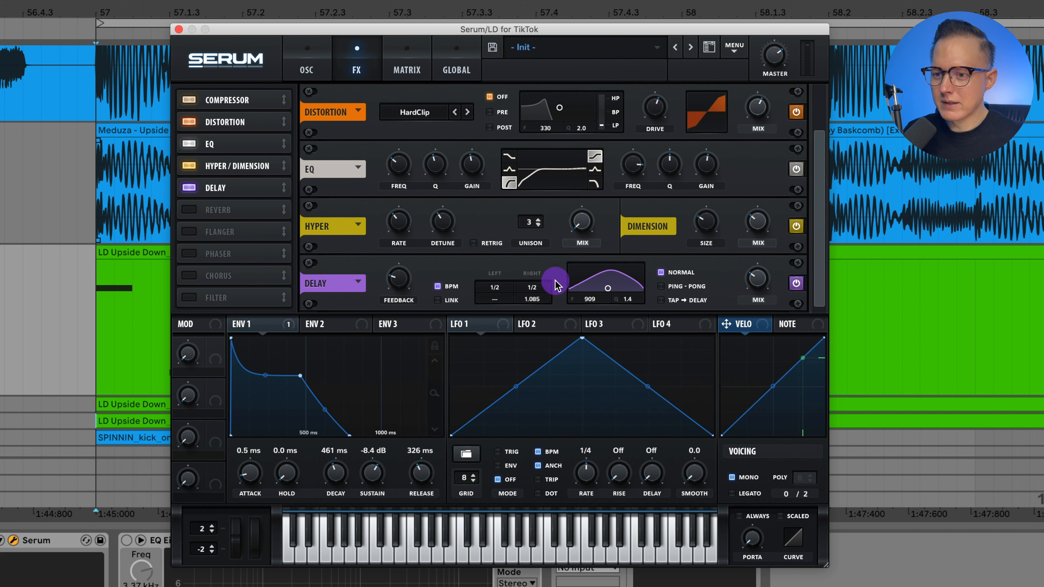
pyautogui.rightClick(532, 300)
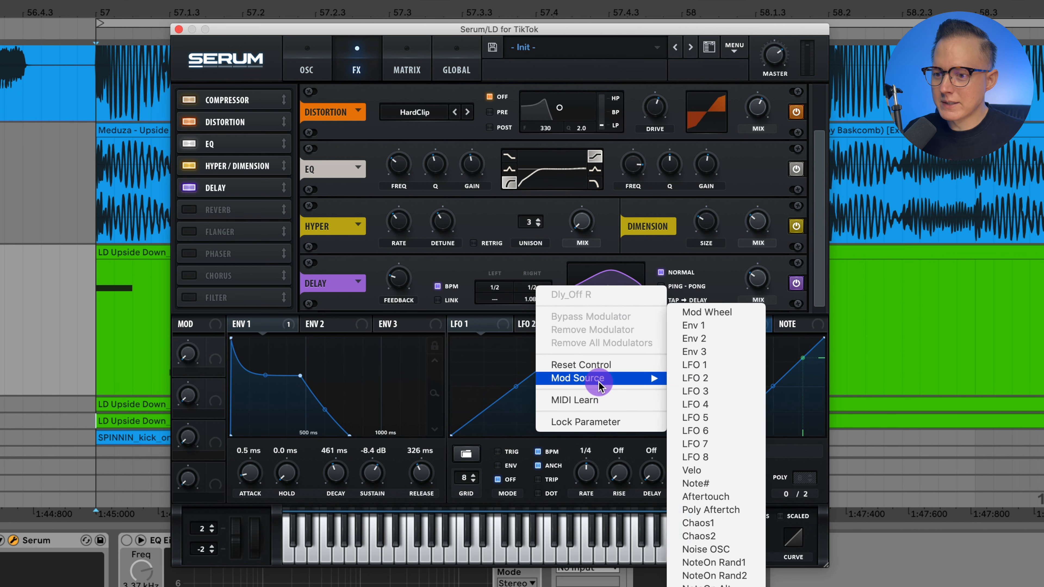
pyautogui.click(604, 365)
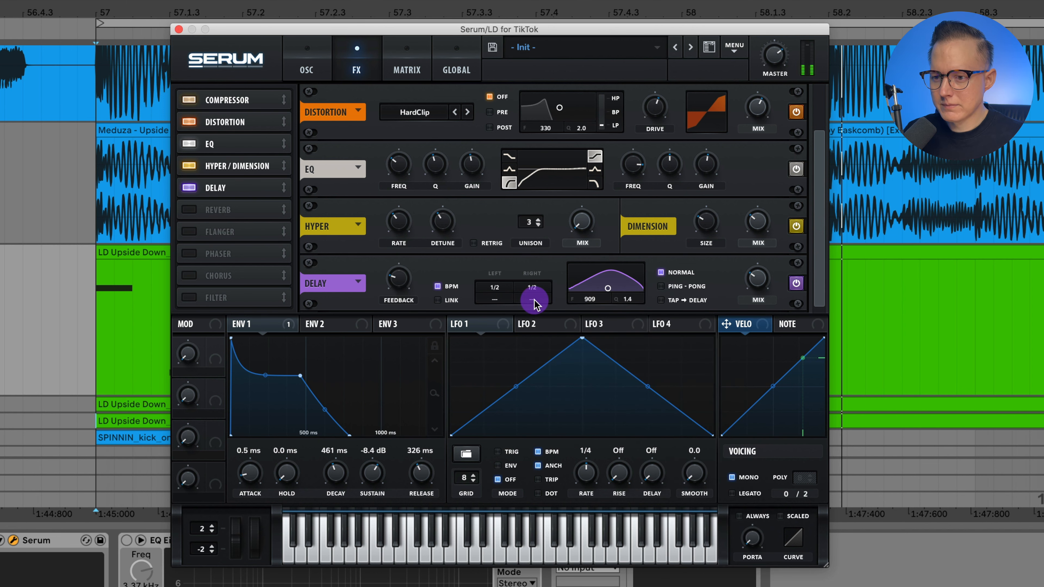
pyautogui.moveTo(534, 305)
pyautogui.mouseDown()
pyautogui.moveTo(543, 298)
pyautogui.moveTo(517, 296)
pyautogui.moveTo(554, 301)
pyautogui.moveTo(520, 298)
pyautogui.mouseUp()
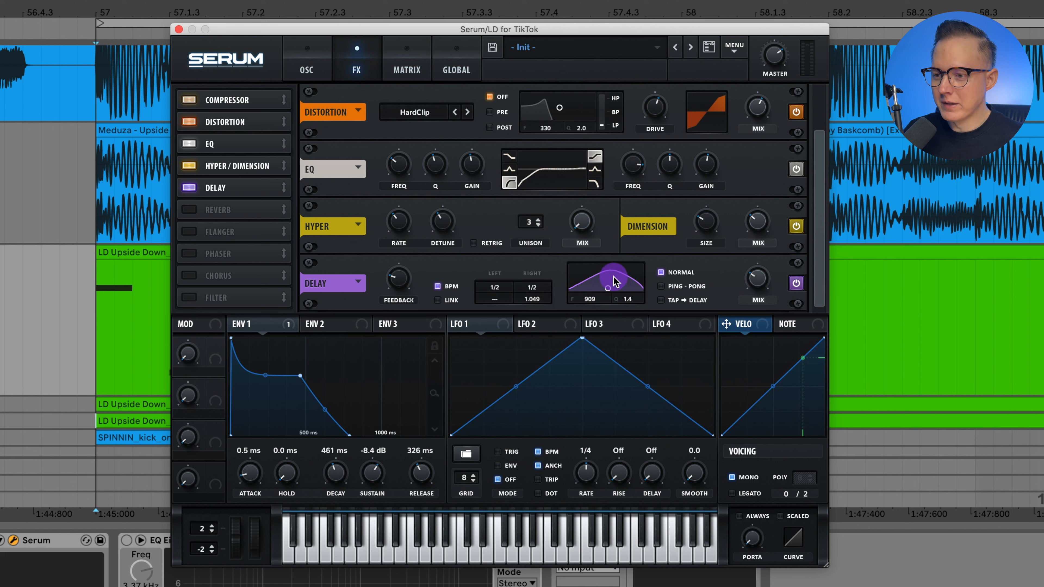
pyautogui.click(758, 278)
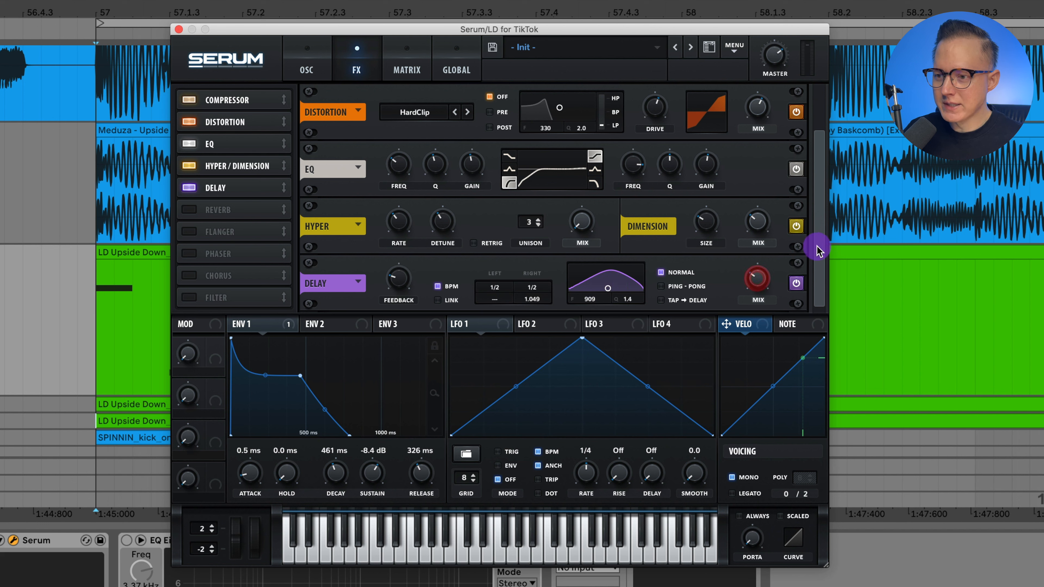
# Step: Turn on the Hall reverb and check its size, 5.0 s decay and mix
pyautogui.click(820, 274)
pyautogui.click(195, 213)
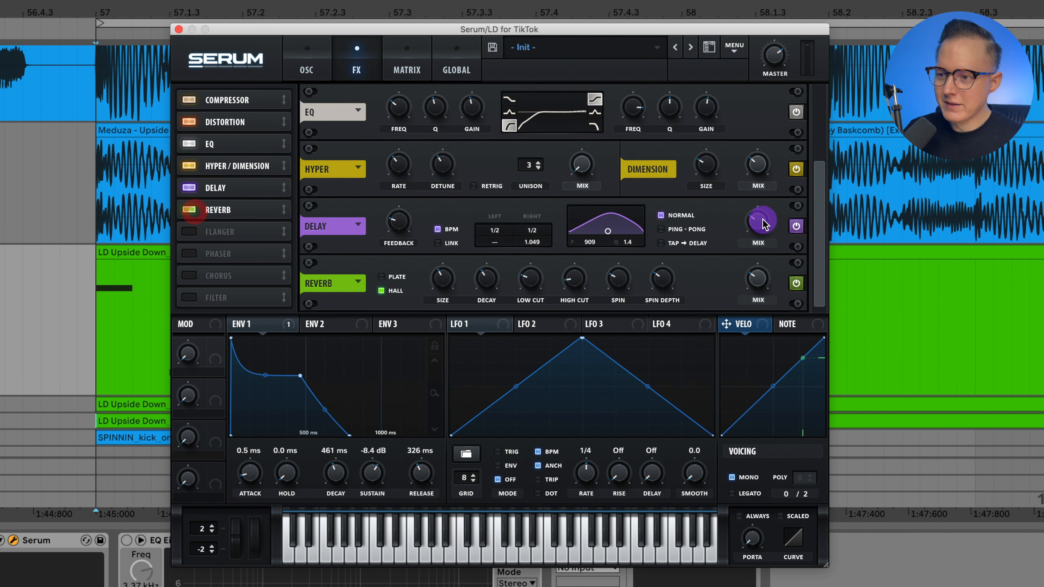
pyautogui.click(822, 224)
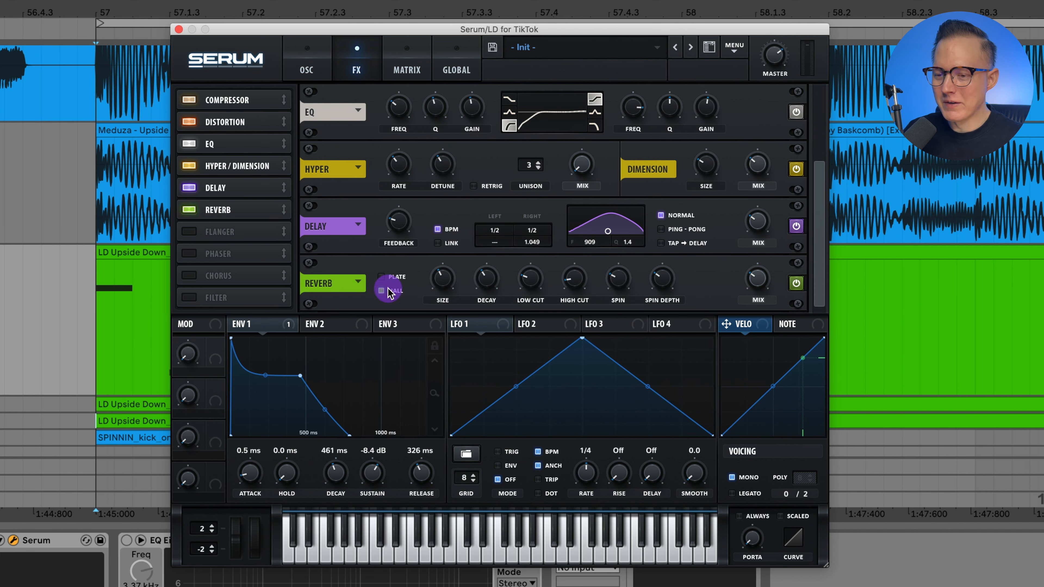
pyautogui.click(445, 282)
pyautogui.click(491, 283)
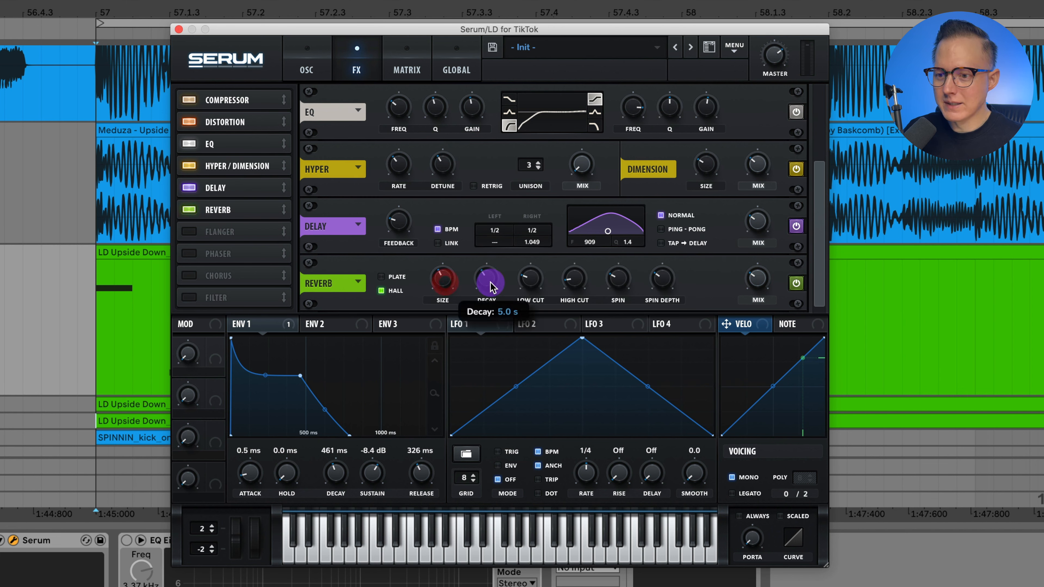
pyautogui.click(444, 284)
pyautogui.click(487, 285)
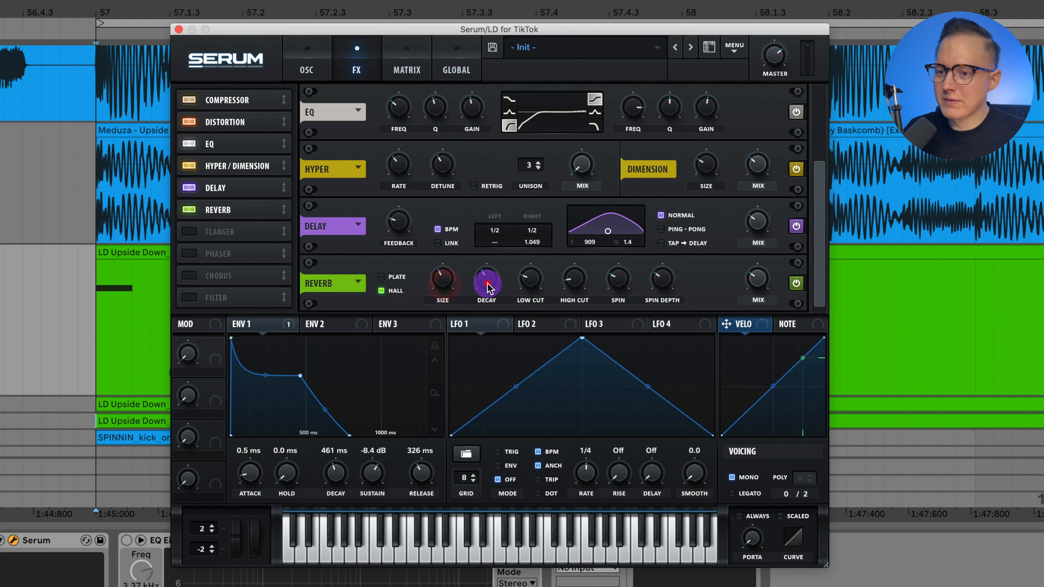
pyautogui.click(760, 283)
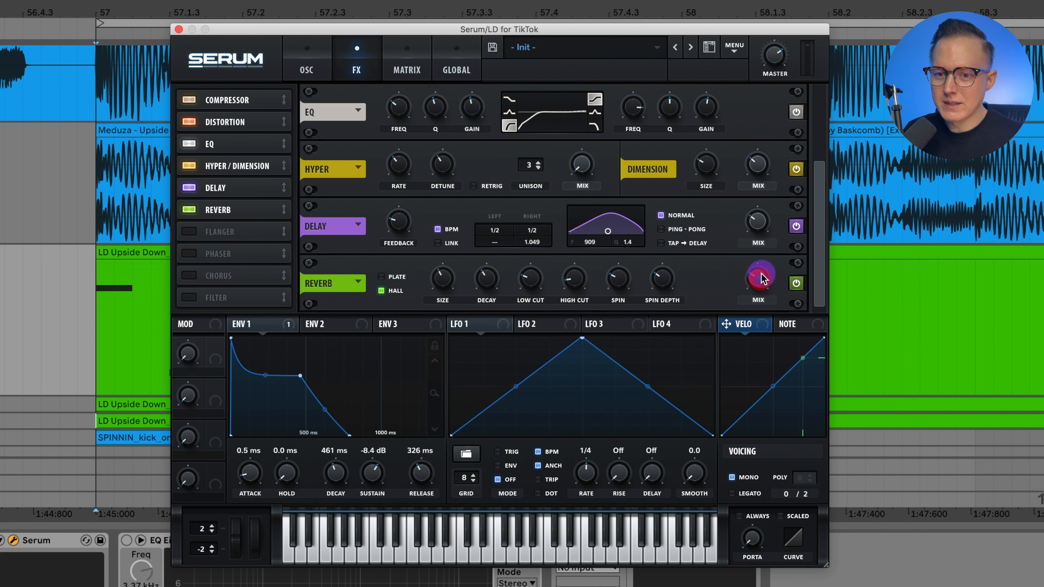
# Step: Play the lead from bar 57 with all effects on, and close the Serum window to follow the clip in the arrangement
pyautogui.press('space')
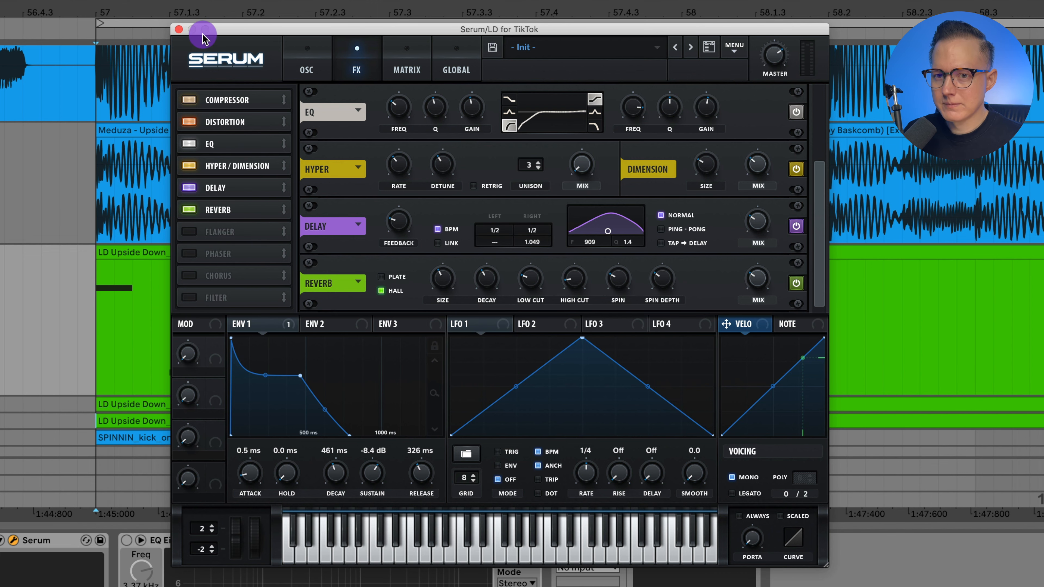
pyautogui.click(180, 29)
pyautogui.scroll(-5, 192, 62)
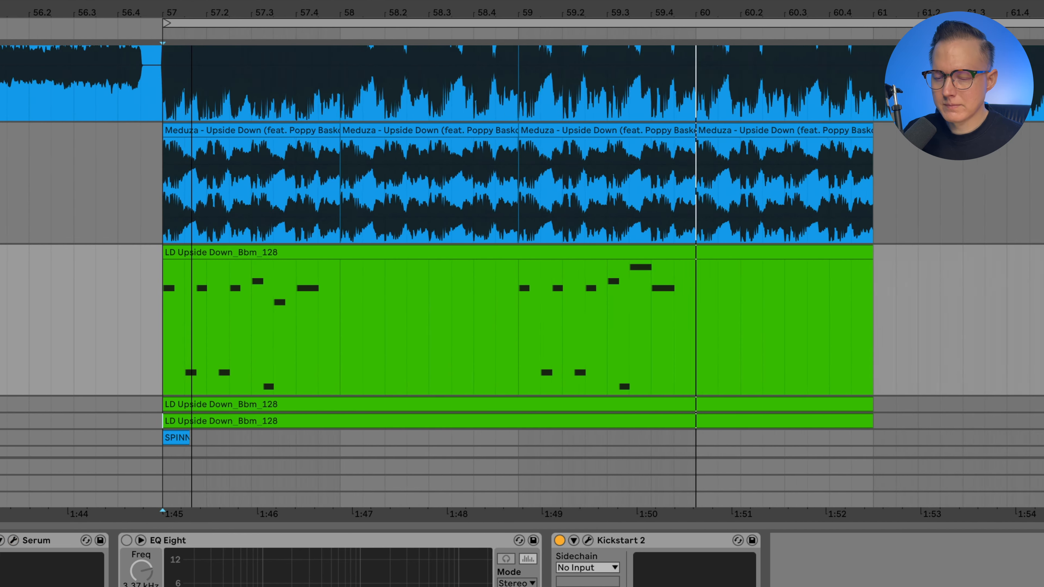
pyautogui.click(494, 249)
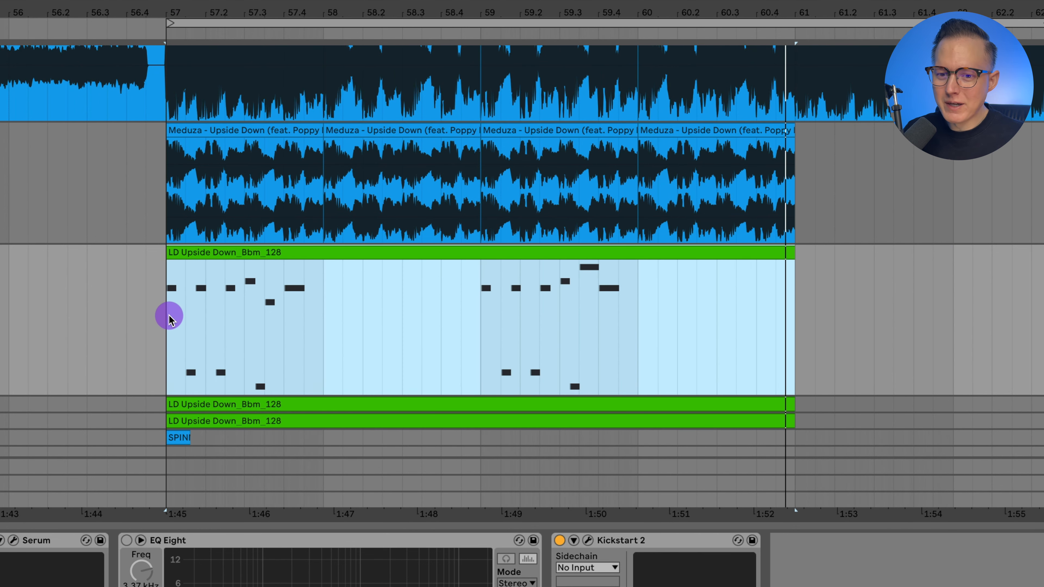
# Step: Play the second half of the lead clip from bar 59 and stop playback after its last note
pyautogui.moveTo(169, 317)
pyautogui.mouseDown()
pyautogui.moveTo(811, 307)
pyautogui.moveTo(766, 304)
pyautogui.moveTo(783, 303)
pyautogui.mouseUp()
pyautogui.click(475, 297)
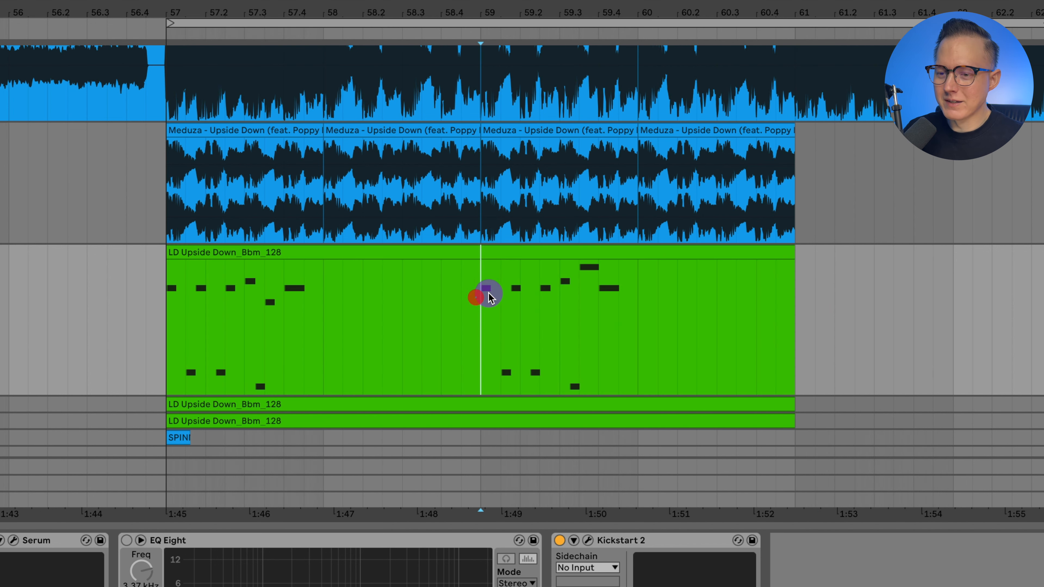
pyautogui.moveTo(573, 22); pyautogui.dragTo(572, 7)
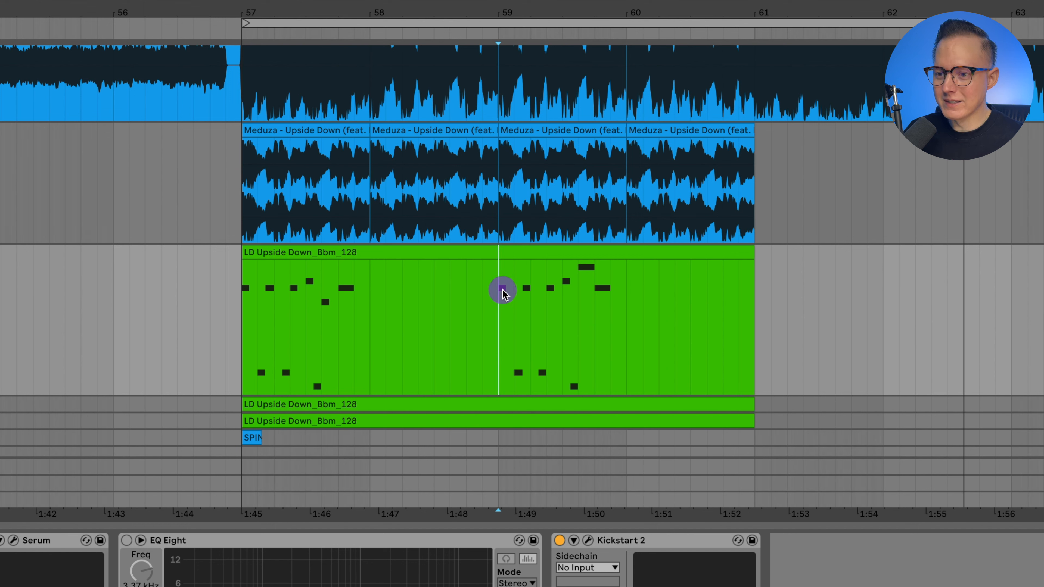
pyautogui.press('space')
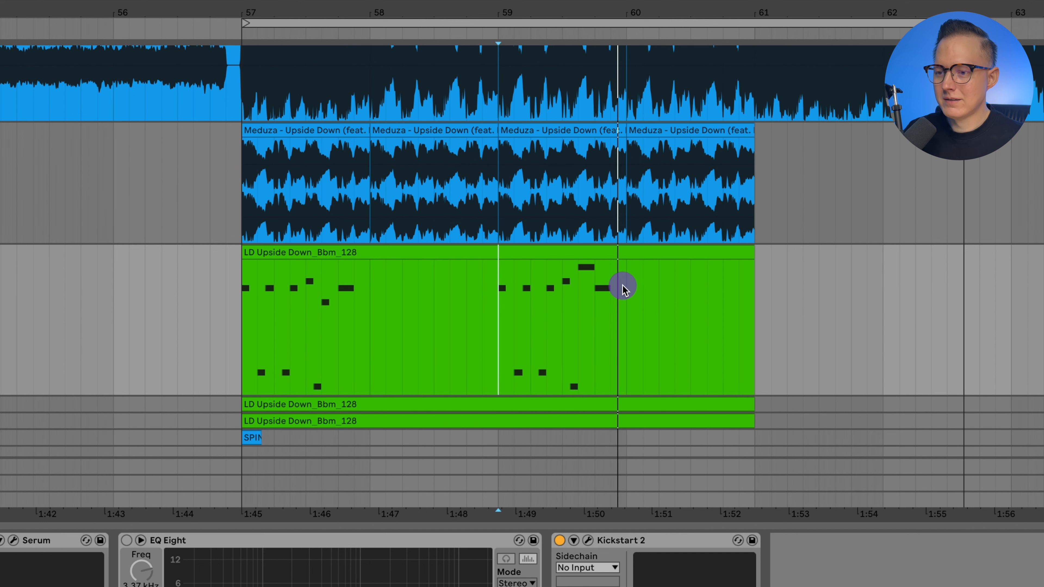
pyautogui.press('space')
pyautogui.click(756, 293)
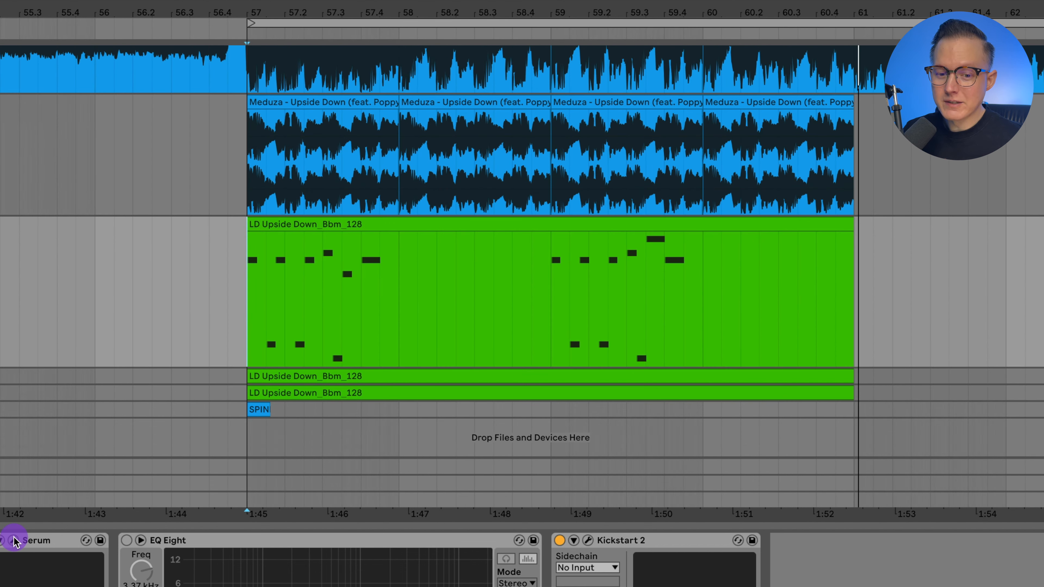
# Step: Reopen Serum on the lead track to review its oscillator settings and effects rack, and close it again
pyautogui.click(14, 541)
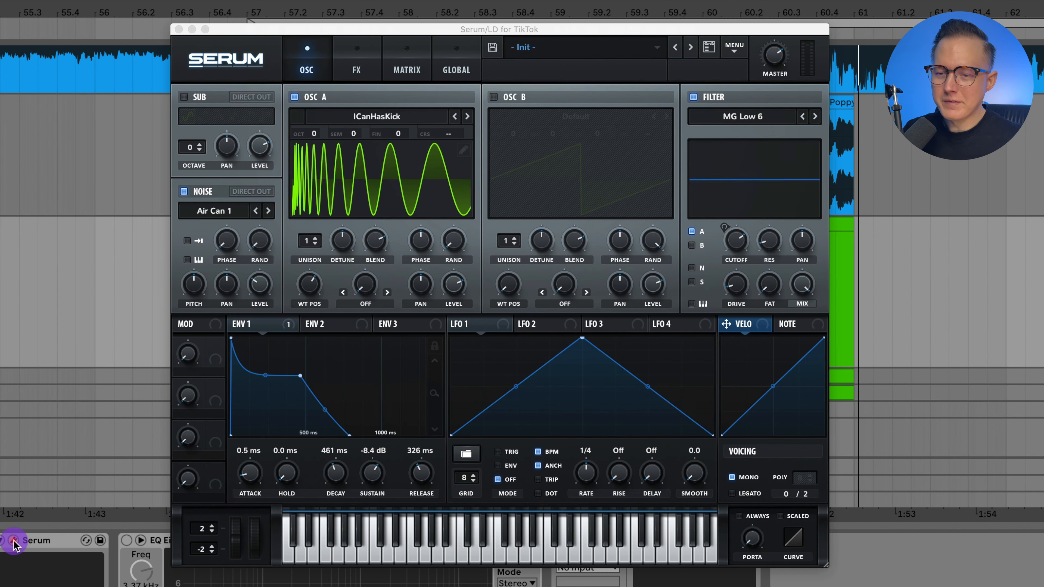
pyautogui.click(353, 79)
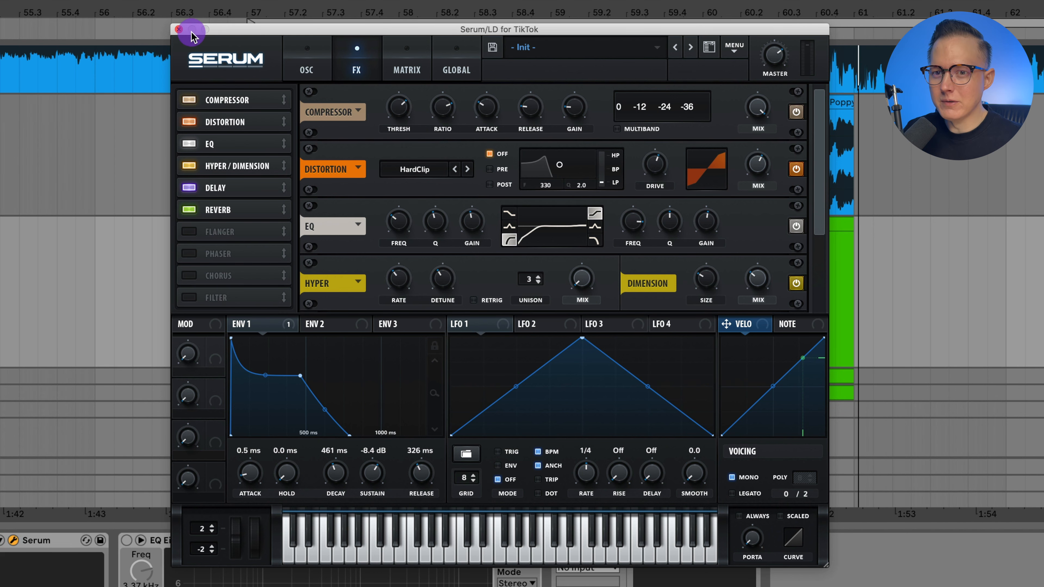
pyautogui.click(178, 30)
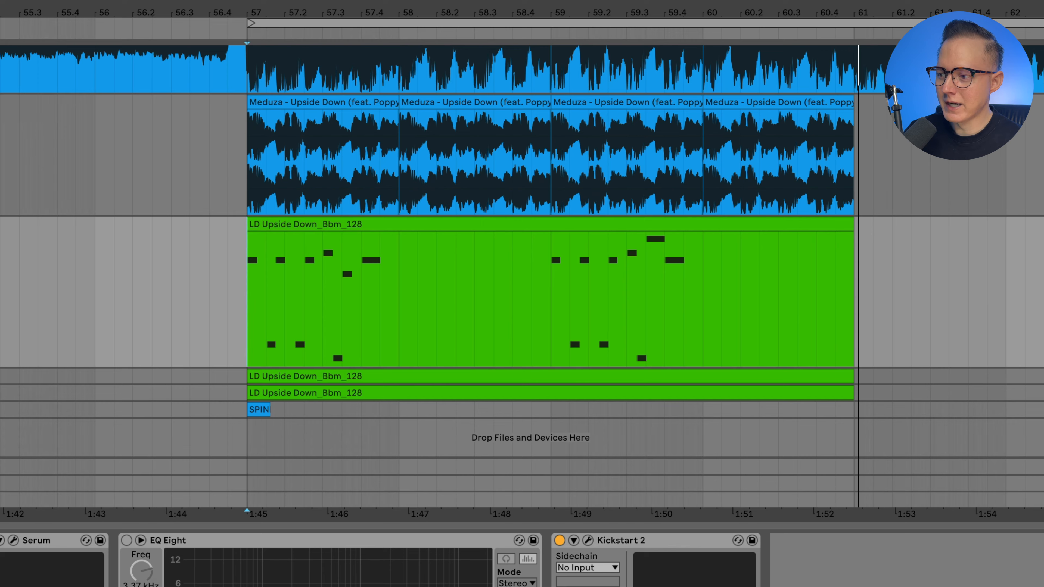
# Step: Unfold the SPINNIN kick MIDI track and audio track 7 below it, and select the MIDI track to show its sampler
pyautogui.click(1043, 393)
pyautogui.scroll(-2, 798, 337)
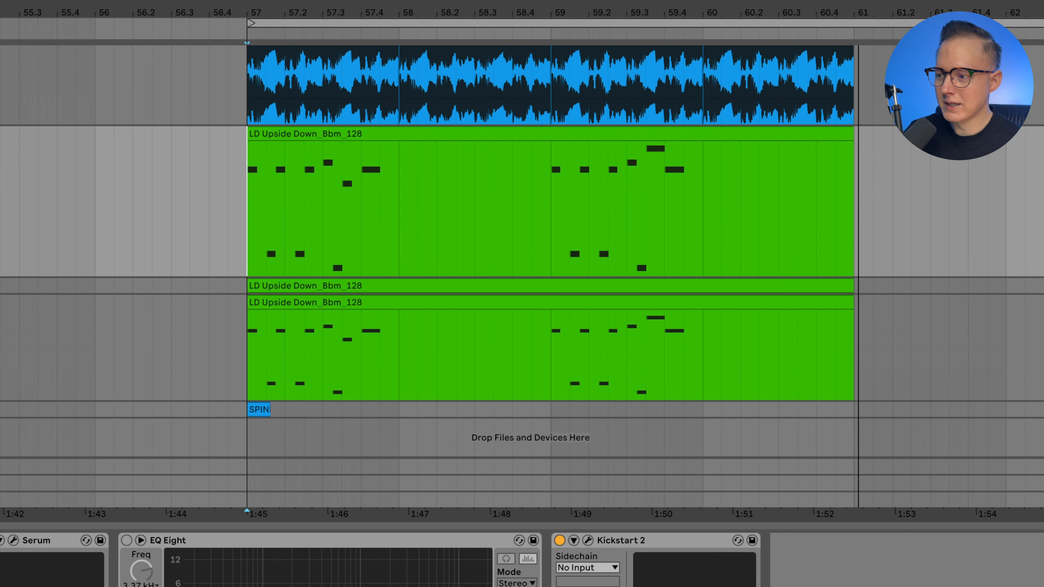
pyautogui.click(1043, 410)
pyautogui.scroll(-1, 924, 346)
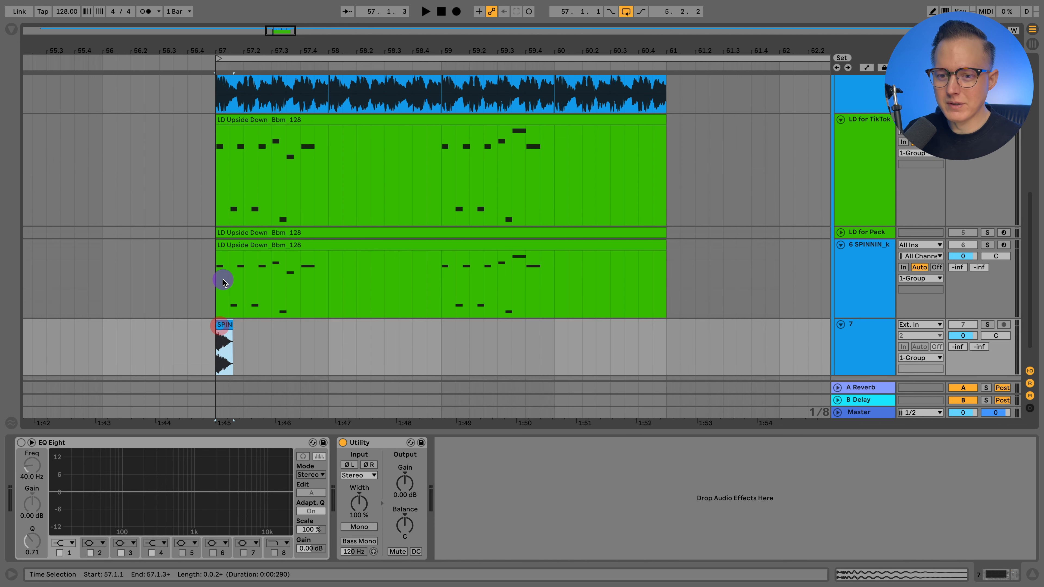
pyautogui.click(860, 289)
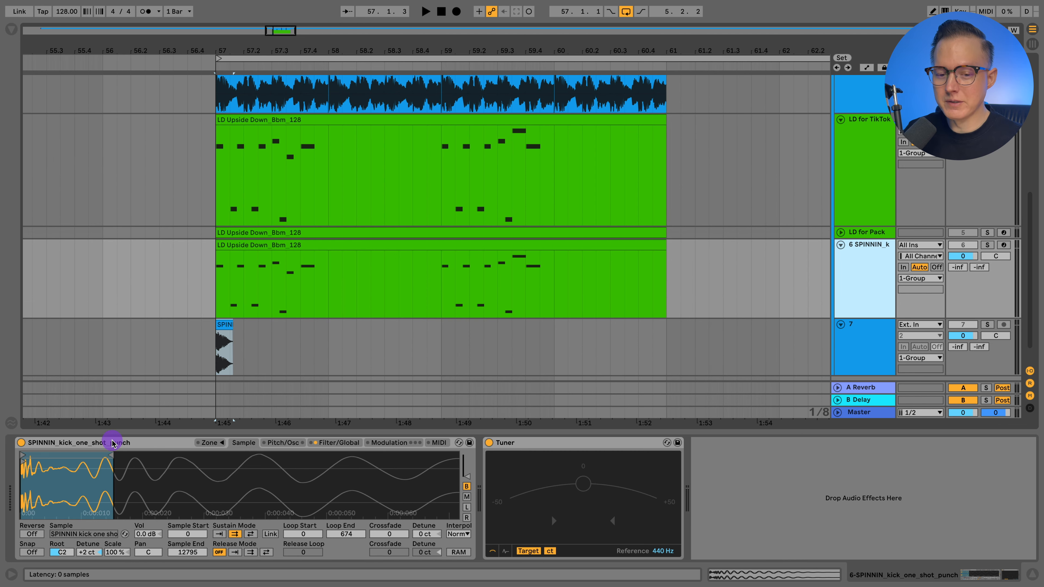